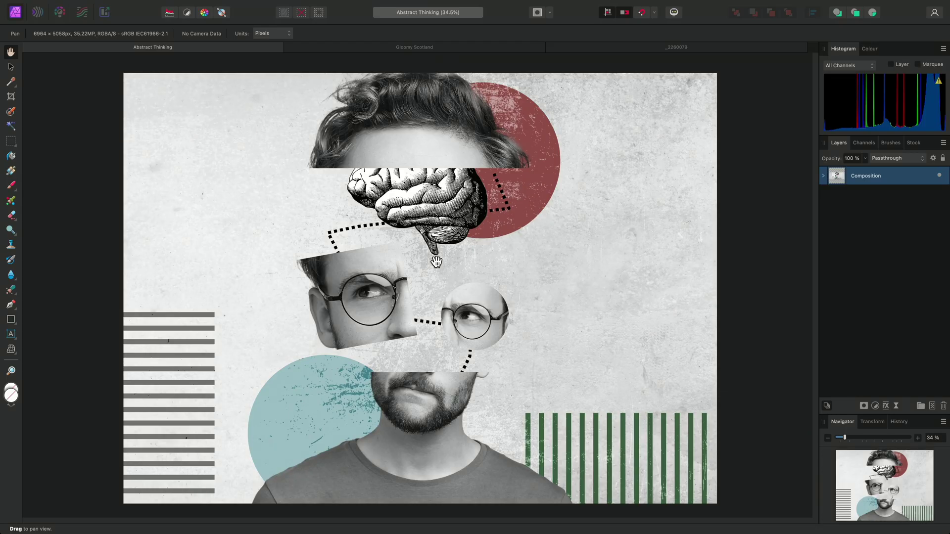
- Pick the Paint Brush tool and add a new empty Pixel layer above Composition
{"action": "left_click", "coordinate": [11, 186]}
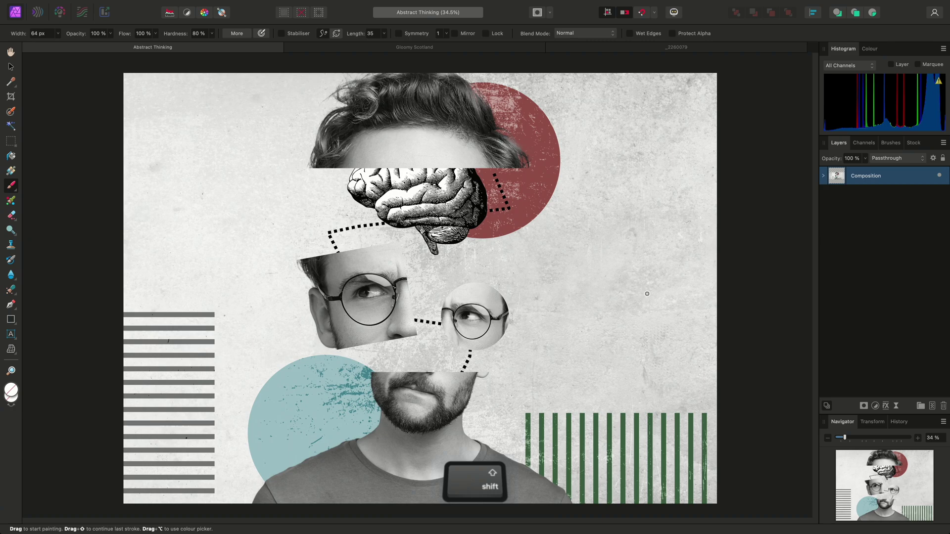
{"action": "key", "text": "shift+super+n"}
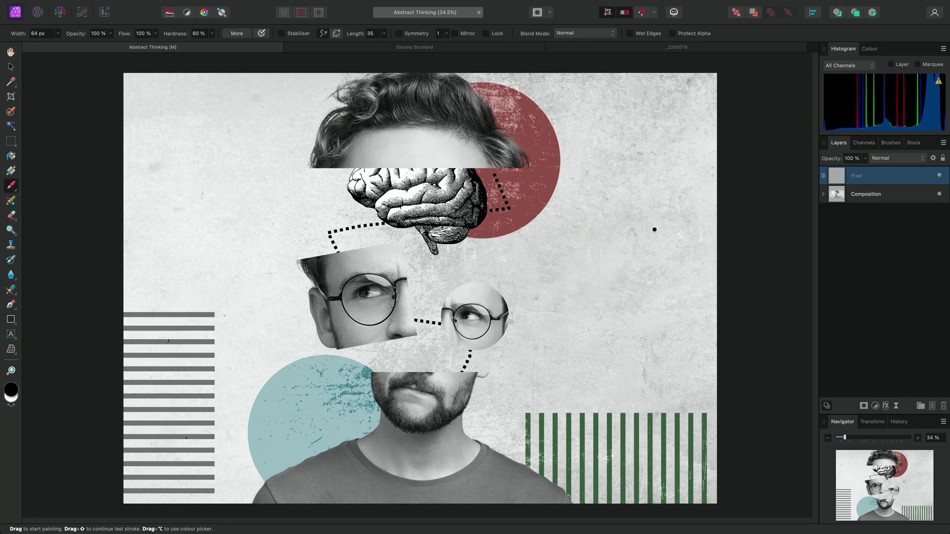
- Load the Textures brush Grunge Pattern 01 and widen it to roughly 740 px
{"action": "left_click", "coordinate": [890, 143]}
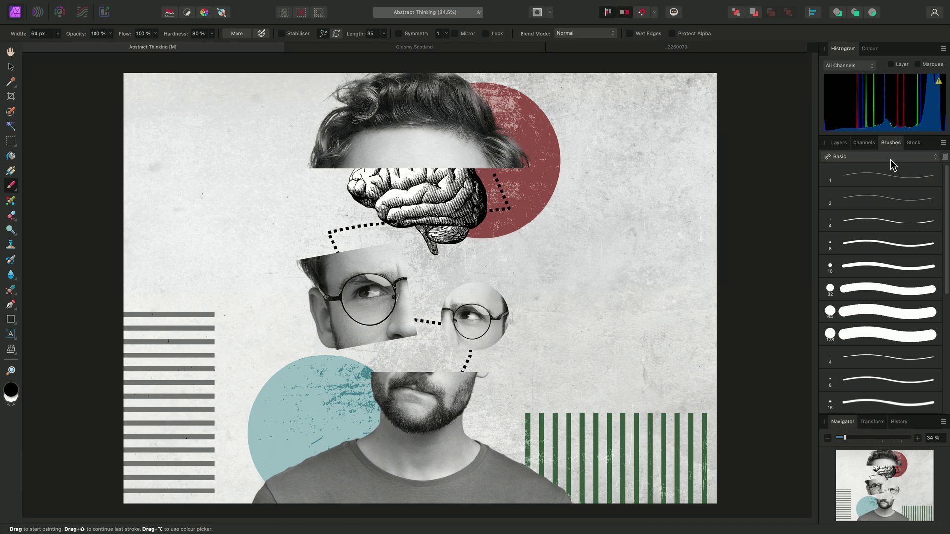
{"action": "left_click", "coordinate": [890, 157]}
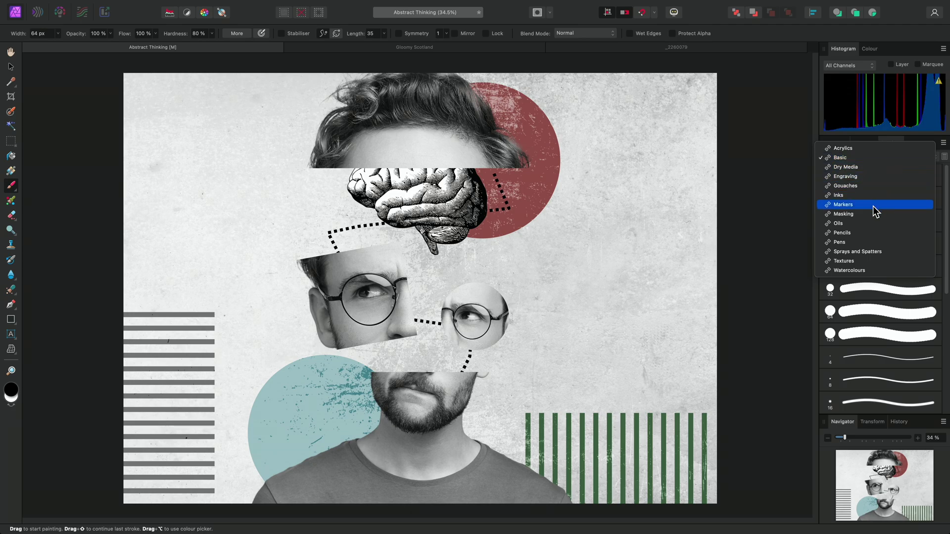
{"action": "left_click", "coordinate": [871, 262]}
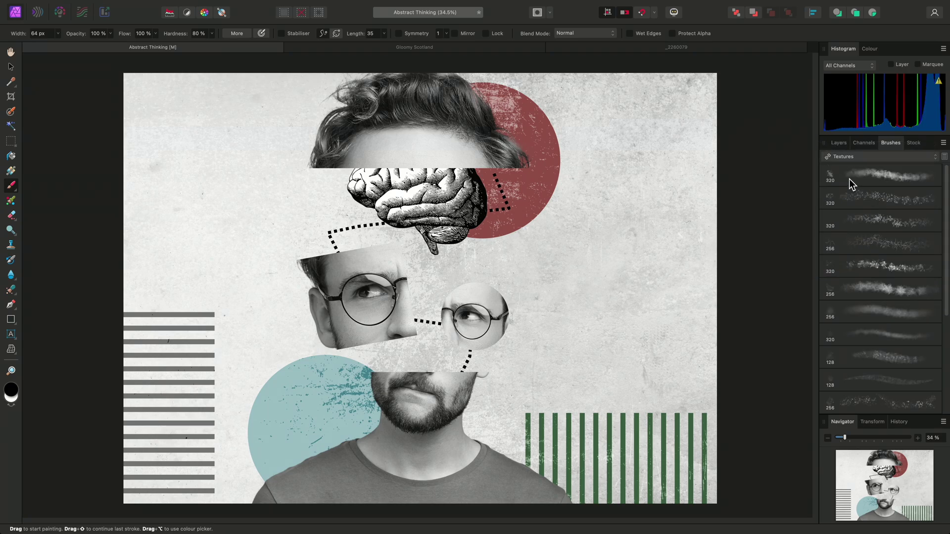
{"action": "left_click", "coordinate": [849, 179]}
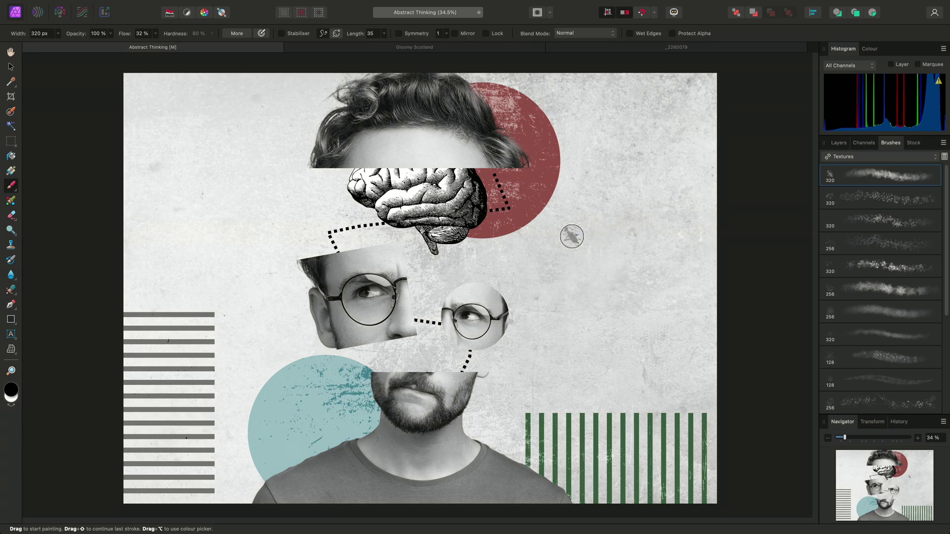
{"action": "key", "text": "bracketright"}
{"action": "key", "text": "bracketright"}
{"action": "key", "text": "bracketright"}
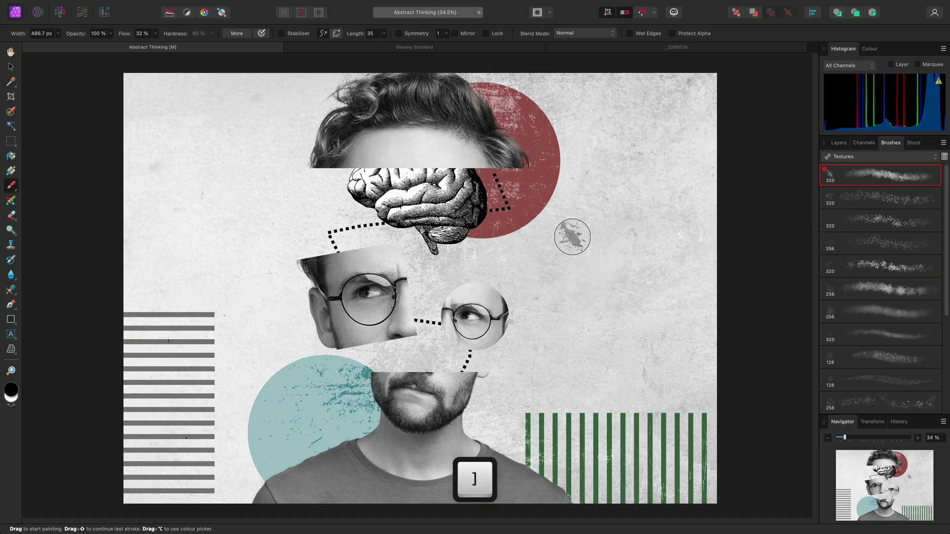
{"action": "key", "text": "bracketright"}
{"action": "key", "text": "bracketright"}
{"action": "key", "text": "bracketright"}
{"action": "key", "text": "bracketright"}
{"action": "key", "text": "bracketright"}
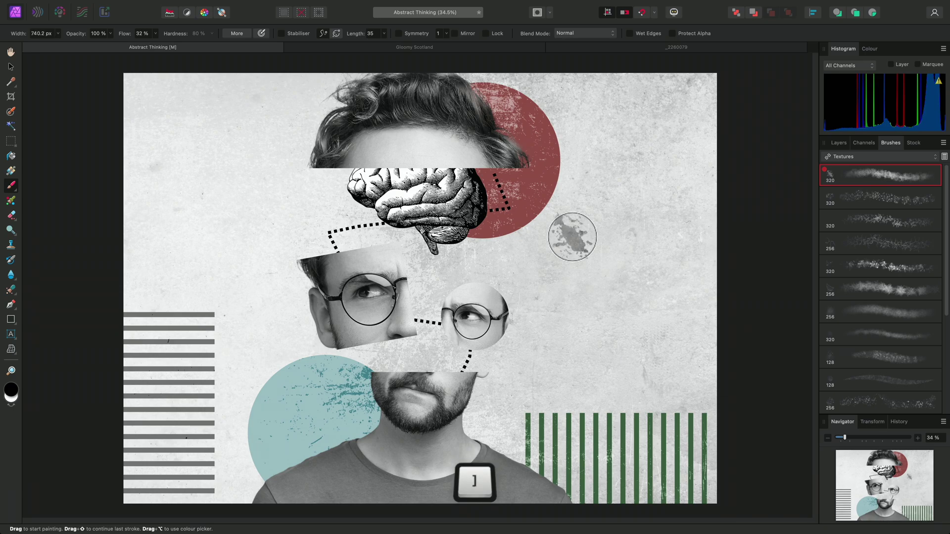
{"action": "key", "text": "bracketright"}
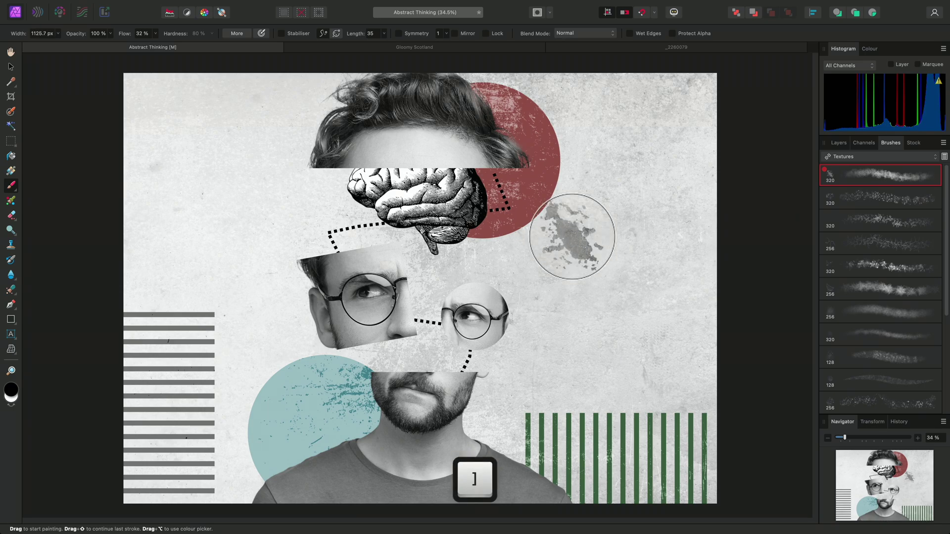
{"action": "mouse_move", "coordinate": [711, 79]}
{"action": "left_mouse_down"}
{"action": "mouse_move", "coordinate": [696, 132]}
{"action": "mouse_move", "coordinate": [696, 299]}
{"action": "mouse_move", "coordinate": [707, 367]}
{"action": "left_mouse_up"}
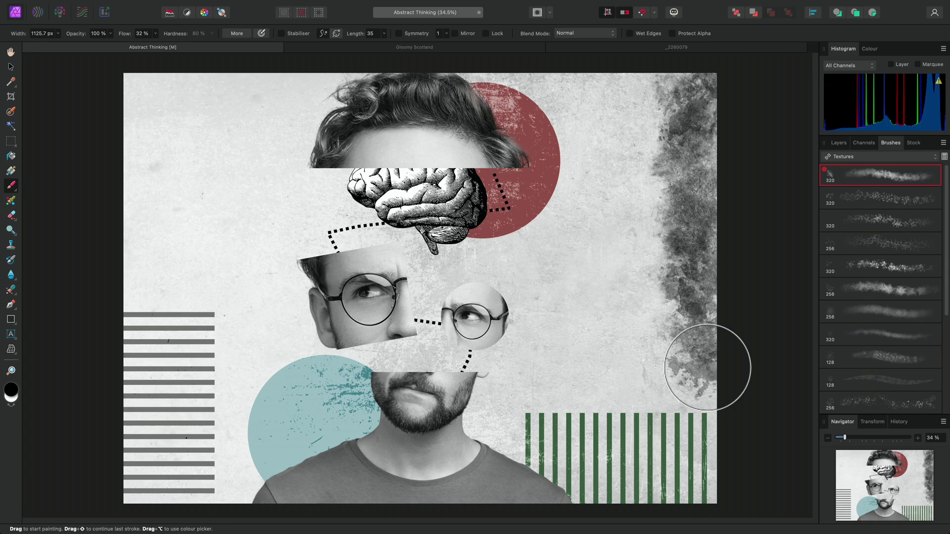
{"action": "left_click_drag", "start_coordinate": [716, 75], "coordinate": [723, 316]}
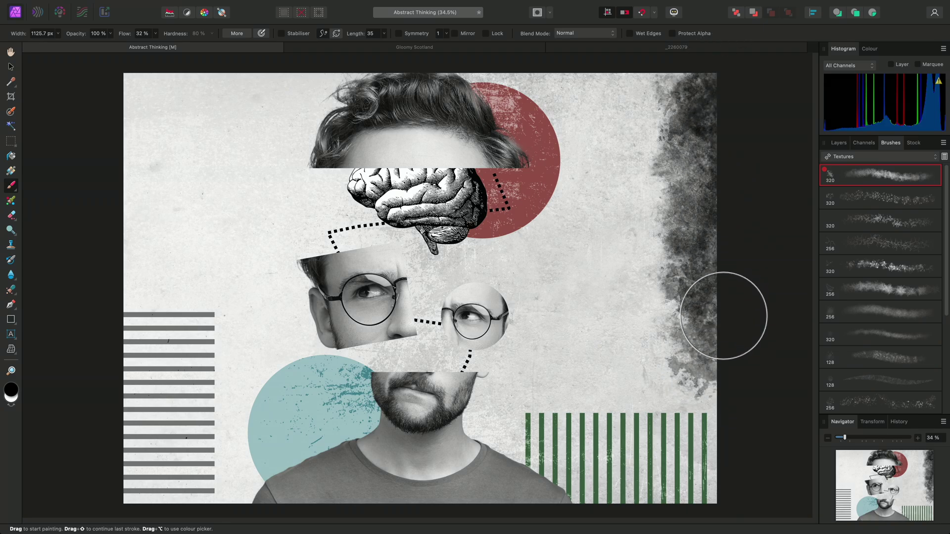
{"action": "mouse_move", "coordinate": [135, 89]}
{"action": "left_mouse_down"}
{"action": "mouse_move", "coordinate": [145, 125]}
{"action": "mouse_move", "coordinate": [131, 276]}
{"action": "left_mouse_up"}
{"action": "mouse_move", "coordinate": [106, 110]}
{"action": "left_mouse_down"}
{"action": "mouse_move", "coordinate": [105, 244]}
{"action": "mouse_move", "coordinate": [110, 153]}
{"action": "mouse_move", "coordinate": [99, 89]}
{"action": "mouse_move", "coordinate": [97, 161]}
{"action": "mouse_move", "coordinate": [95, 152]}
{"action": "left_mouse_up"}
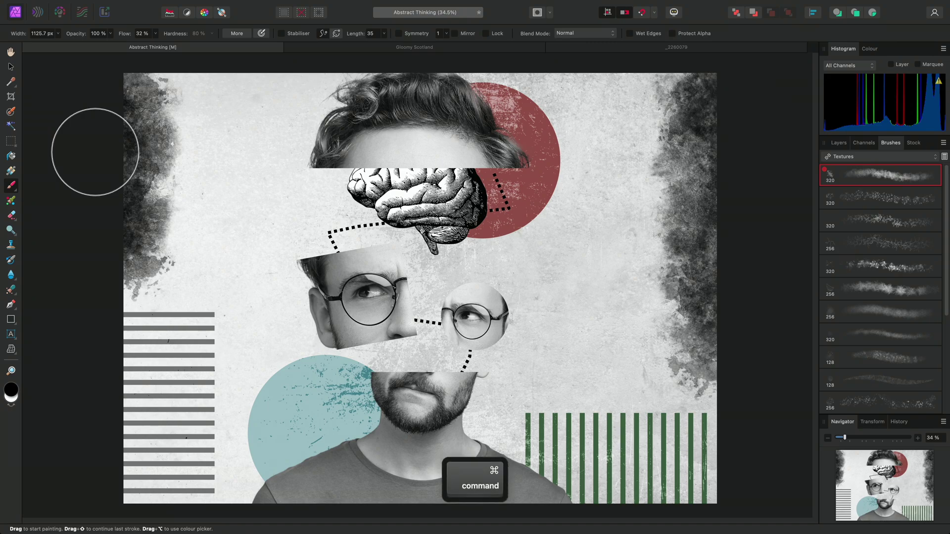
{"action": "key", "text": "super+z"}
{"action": "key", "text": "super+z"}
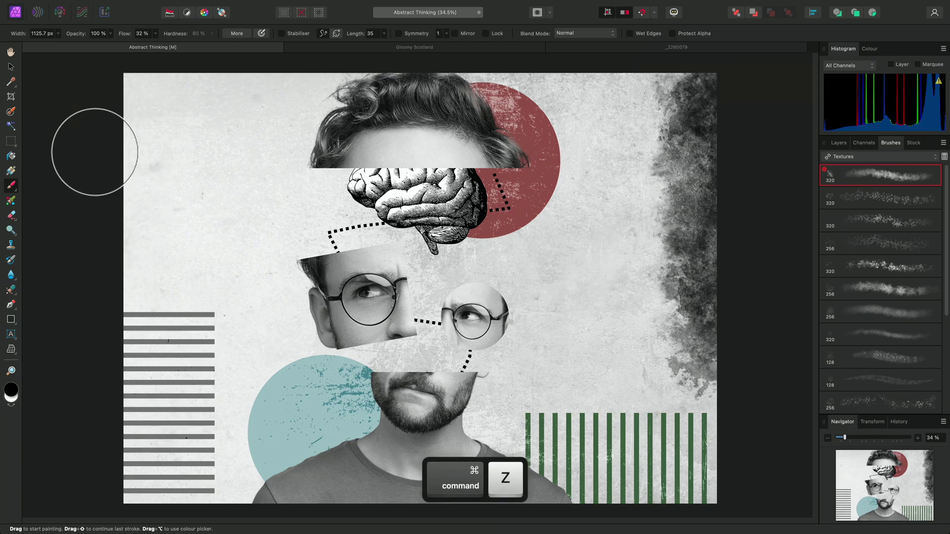
{"action": "key", "text": "super+z"}
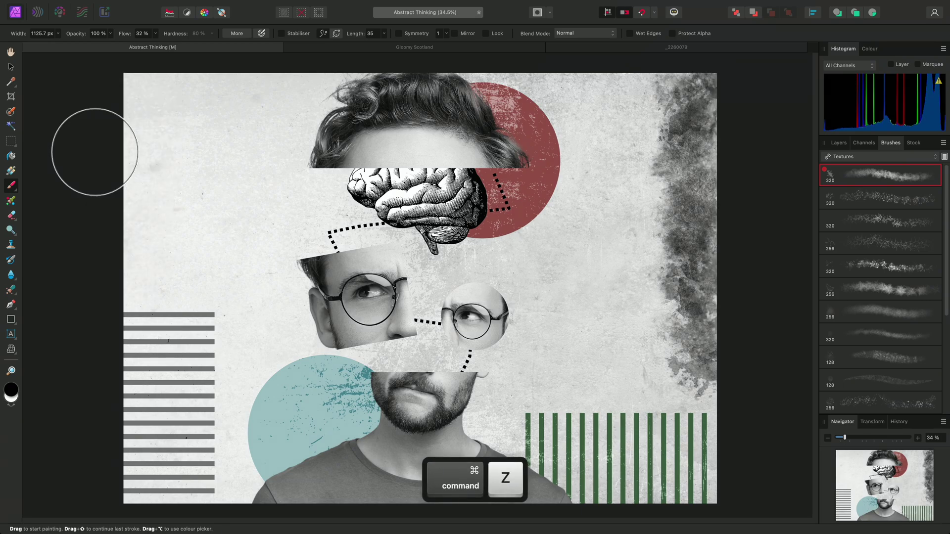
{"action": "key", "text": "super+z"}
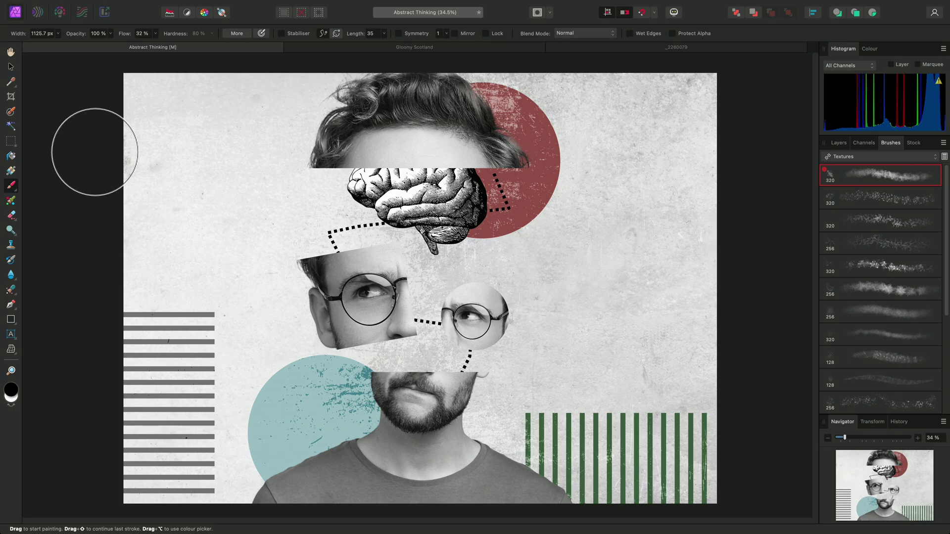
- Sample the red circle's colour and paint red grunge texture down the right edge
{"action": "key", "text": "alt"}
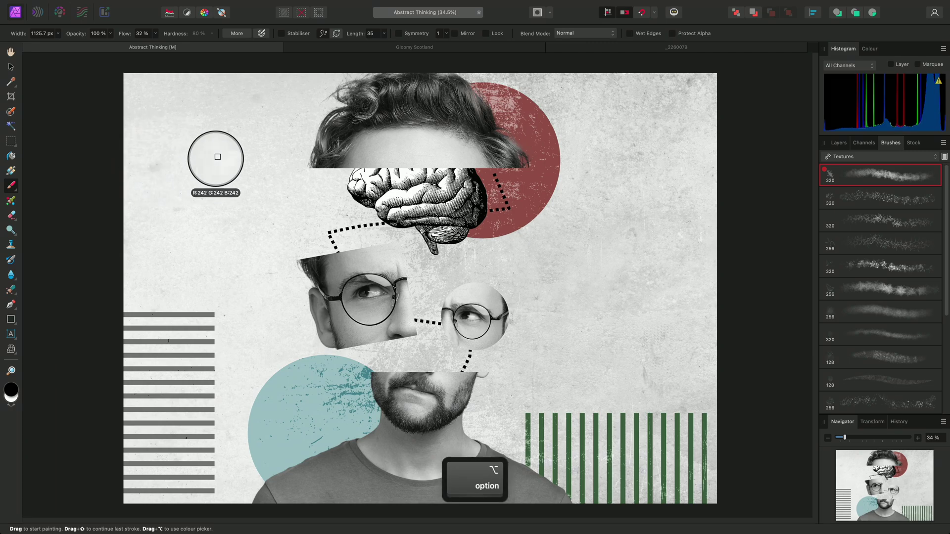
{"action": "left_click_drag", "start_coordinate": [235, 157], "coordinate": [547, 154]}
{"action": "key", "text": "ctrl+z"}
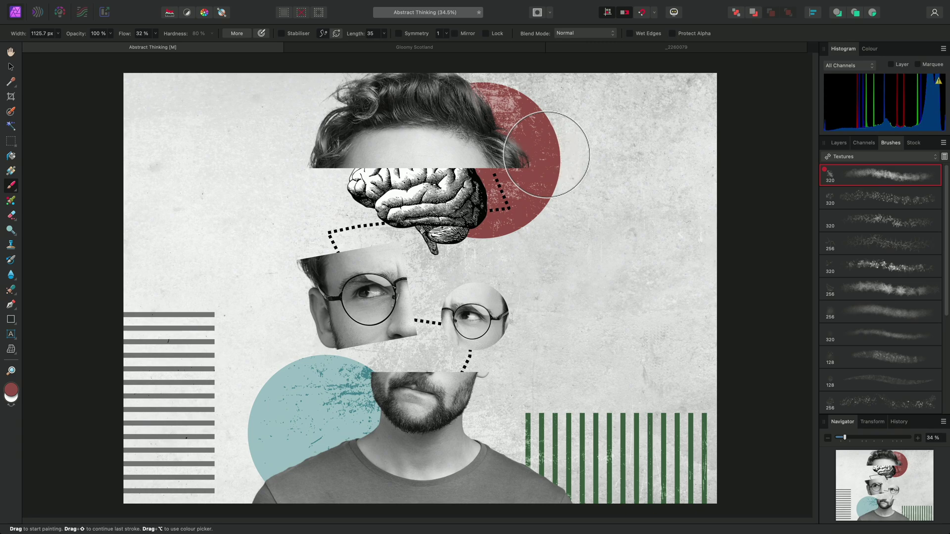
{"action": "mouse_move", "coordinate": [686, 113]}
{"action": "left_mouse_down"}
{"action": "mouse_move", "coordinate": [711, 106]}
{"action": "mouse_move", "coordinate": [707, 99]}
{"action": "mouse_move", "coordinate": [708, 368]}
{"action": "left_mouse_up"}
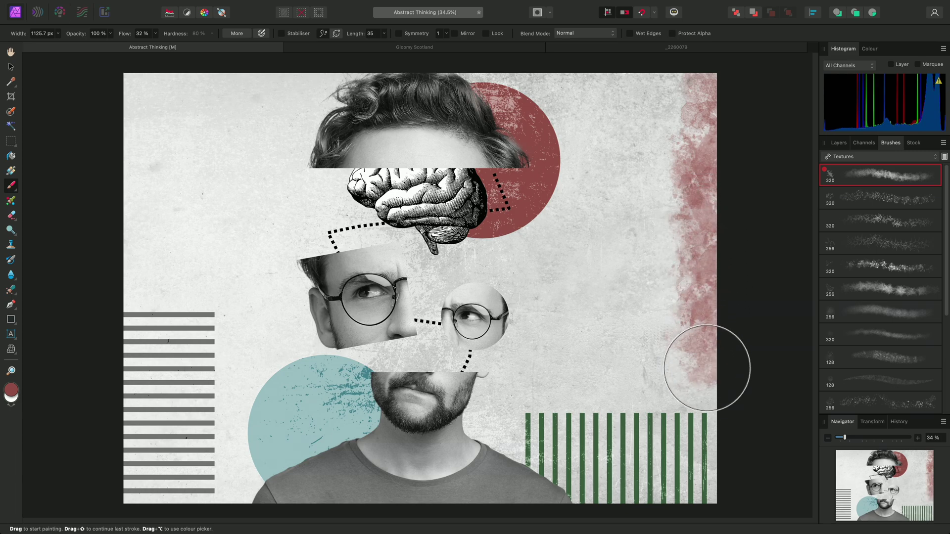
- Sample teal from the blue circle's splatter and paint grunge texture down the left edge
{"action": "key", "text": "alt"}
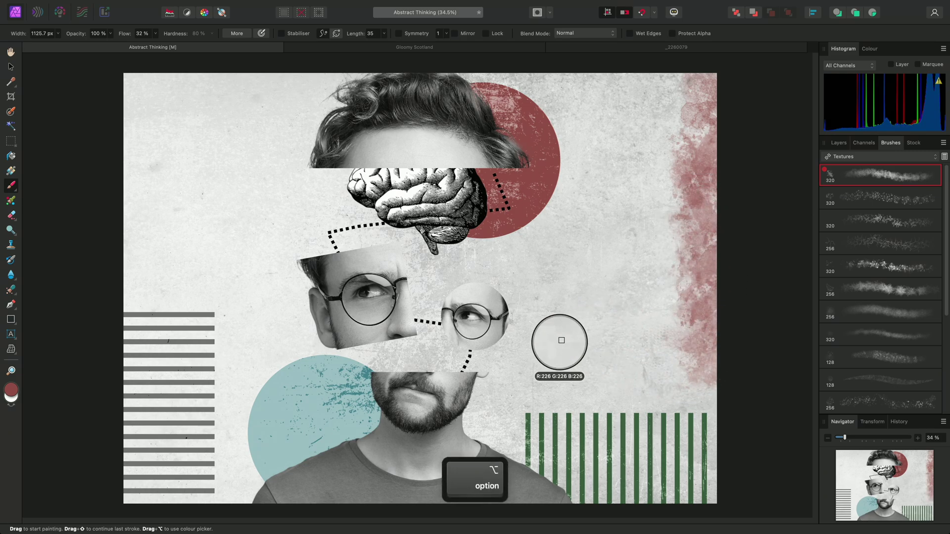
{"action": "left_click", "coordinate": [365, 371], "text": "alt"}
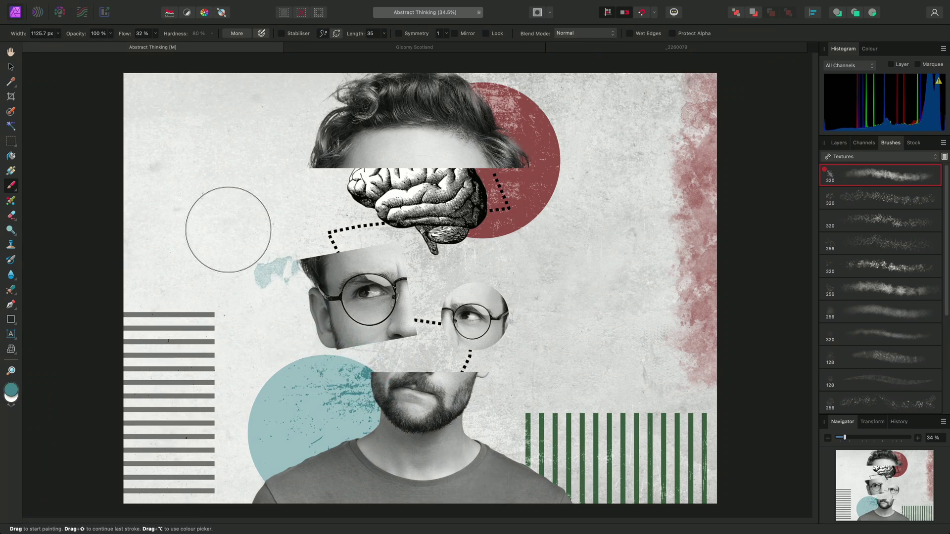
{"action": "mouse_move", "coordinate": [141, 82]}
{"action": "left_mouse_down"}
{"action": "mouse_move", "coordinate": [127, 93]}
{"action": "mouse_move", "coordinate": [122, 276]}
{"action": "left_mouse_up"}
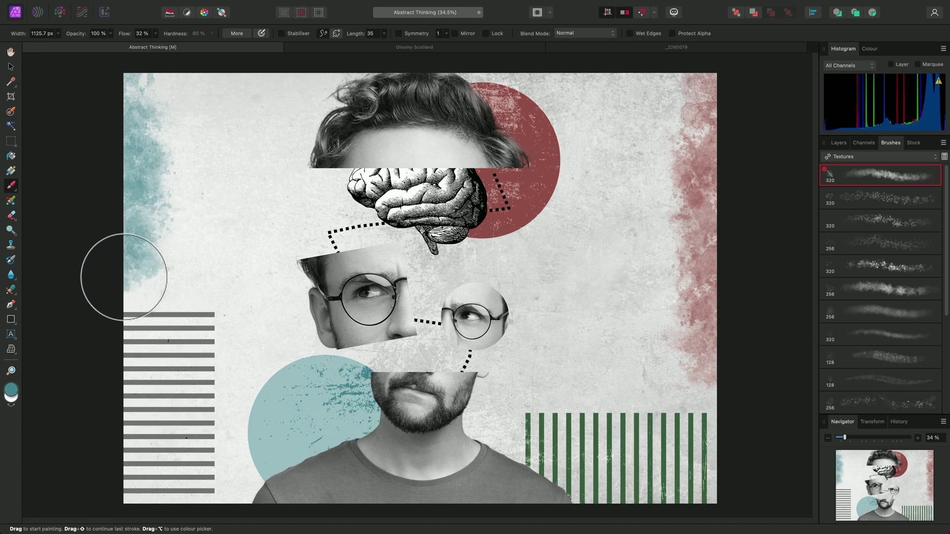
- Reset Grunge Pattern 01 to its default 320 px width and undo the stray teal dab
{"action": "right_click", "coordinate": [847, 174]}
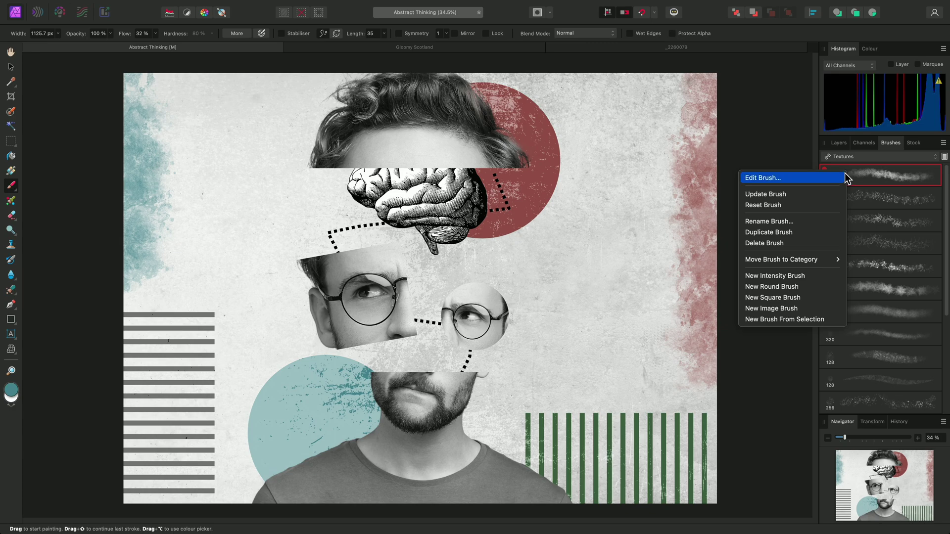
{"action": "left_click", "coordinate": [797, 207]}
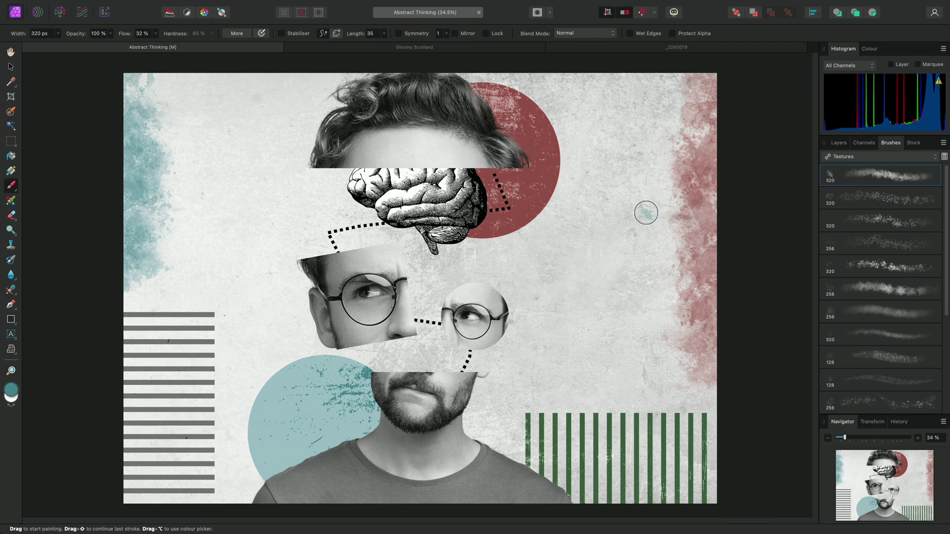
{"action": "key", "text": "super+z"}
- In Gloomy Scotland, add an empty Pixel layer above Background and select the Paint Brush
{"action": "left_click", "coordinate": [494, 49]}
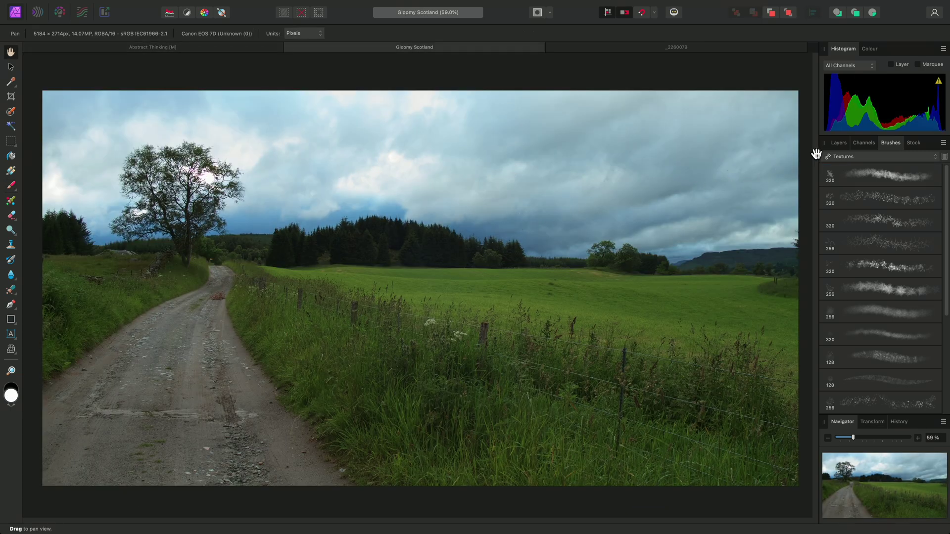
{"action": "left_click", "coordinate": [839, 142]}
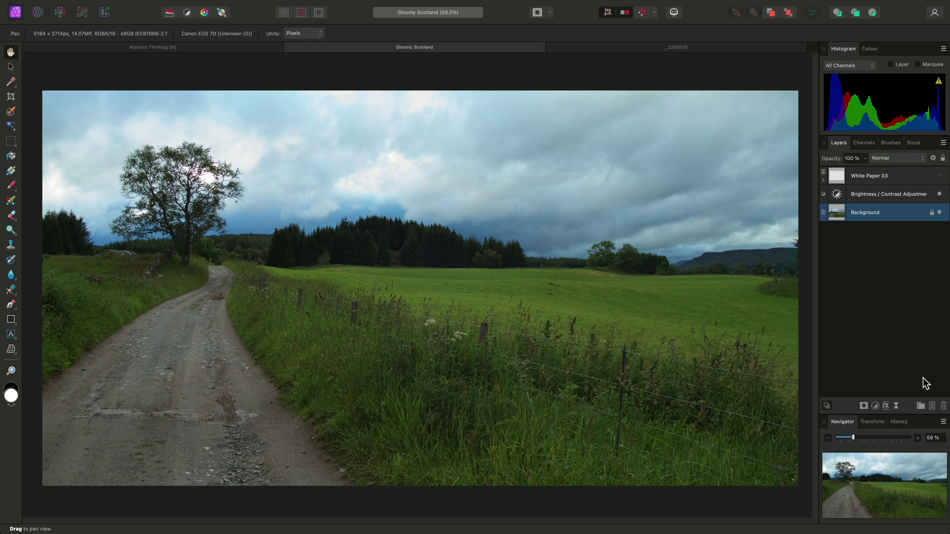
{"action": "left_click", "coordinate": [932, 406]}
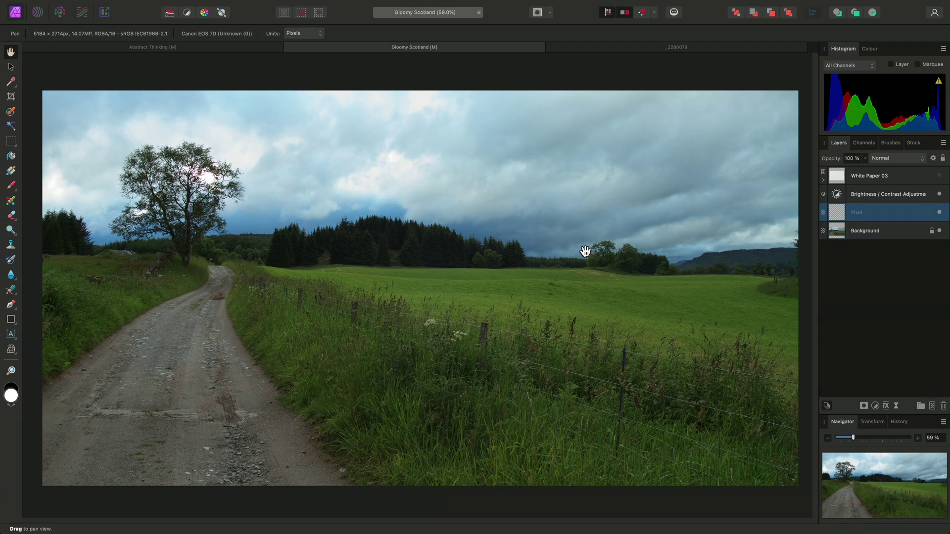
{"action": "key", "text": "b"}
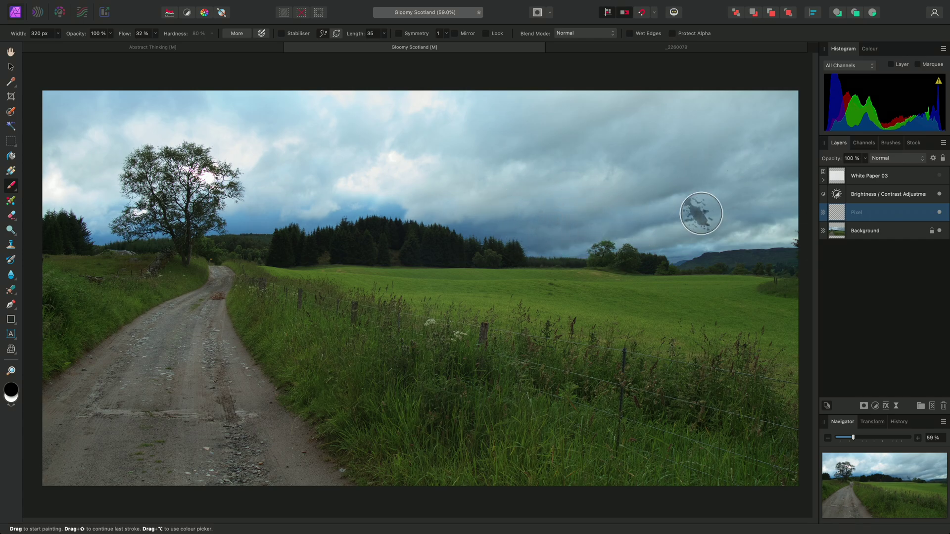
- Load the Masking category's Tight Spacing - Large Soft 1024 px brush, undoing a test dab
{"action": "left_click", "coordinate": [892, 143]}
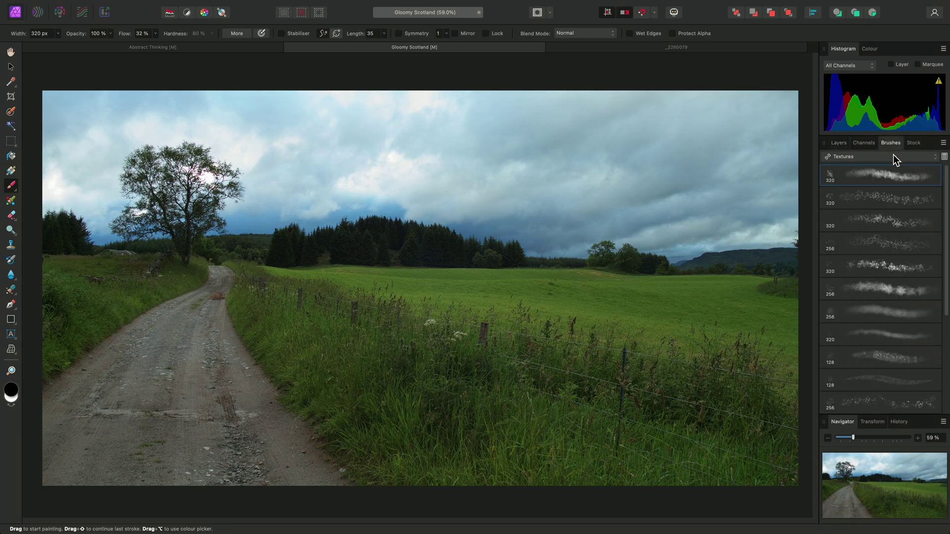
{"action": "left_click", "coordinate": [893, 159]}
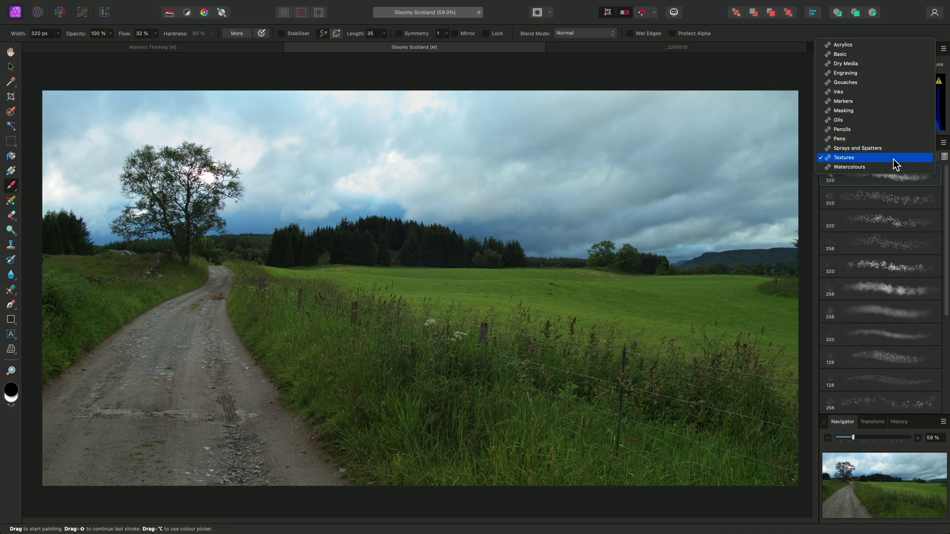
{"action": "left_click", "coordinate": [875, 110]}
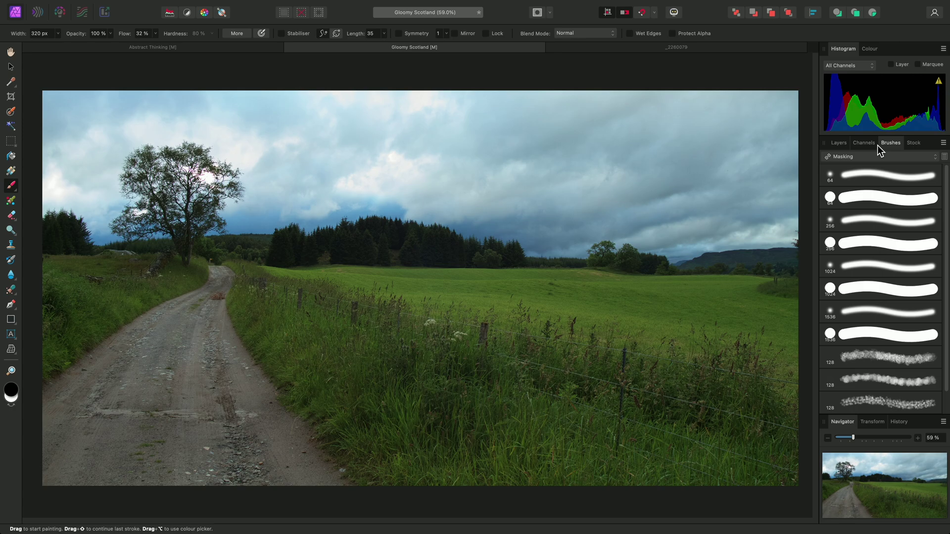
{"action": "left_click", "coordinate": [876, 265]}
{"action": "left_click", "coordinate": [710, 267]}
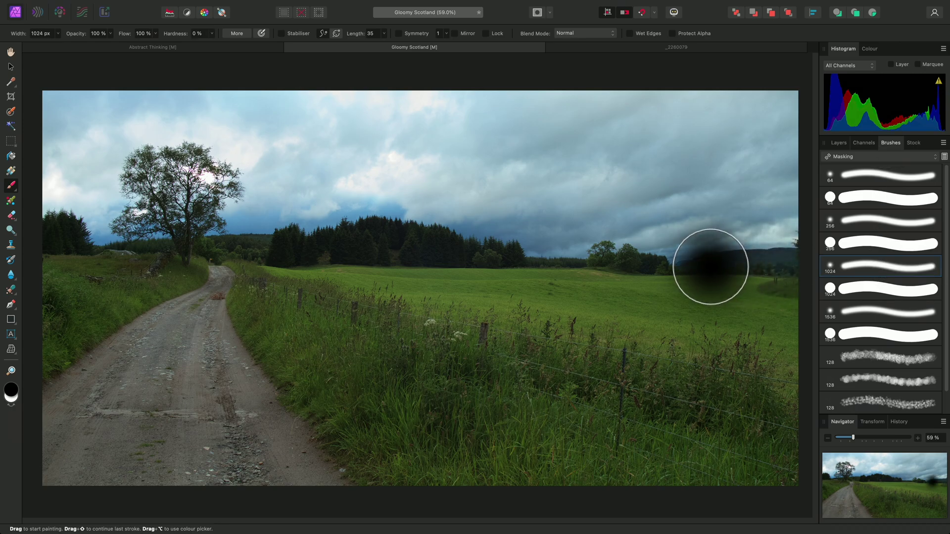
{"action": "key", "text": "super+z"}
- Set the Pixel layer to Overlay blend mode at 25% opacity and make white the paint colour
{"action": "left_click", "coordinate": [839, 142]}
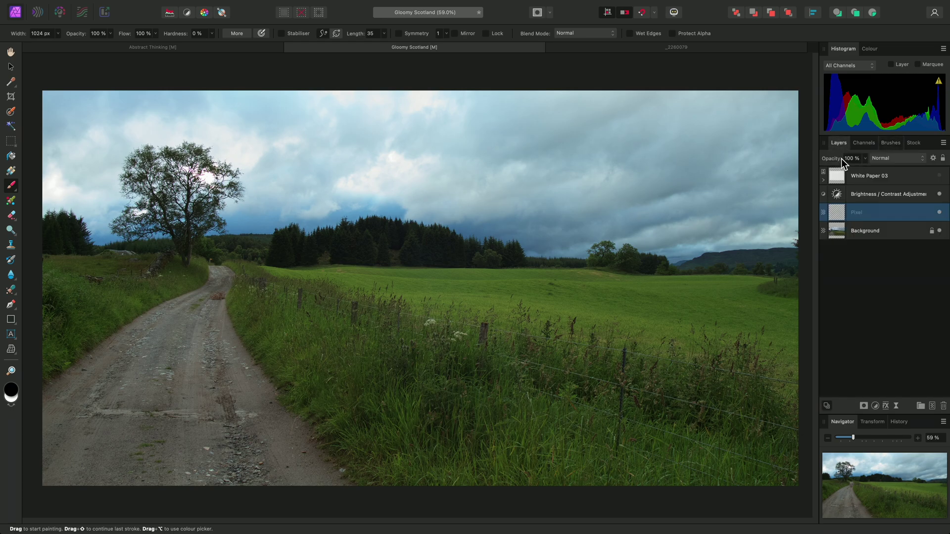
{"action": "left_click", "coordinate": [896, 159]}
{"action": "left_click", "coordinate": [886, 278]}
{"action": "left_click_drag", "start_coordinate": [865, 159], "coordinate": [862, 170]}
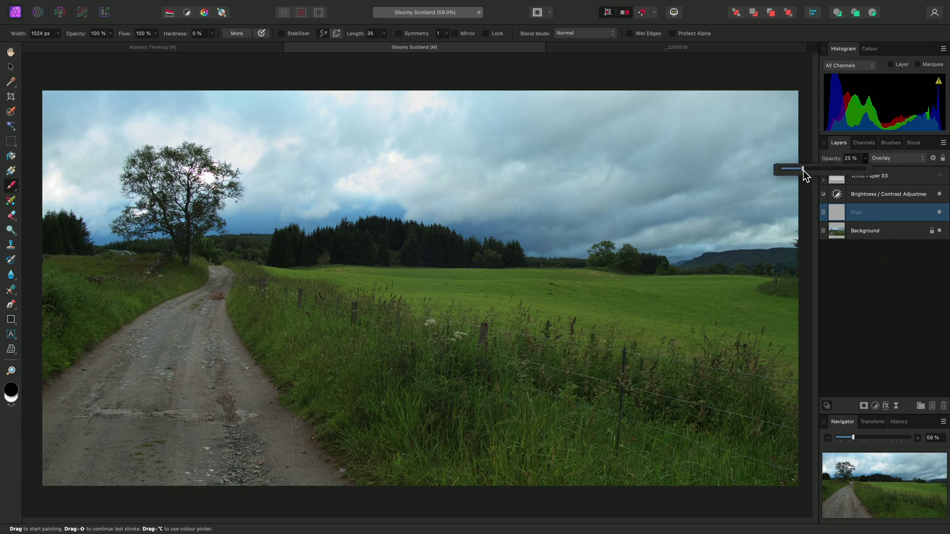
{"action": "left_click_drag", "start_coordinate": [803, 170], "coordinate": [803, 170]}
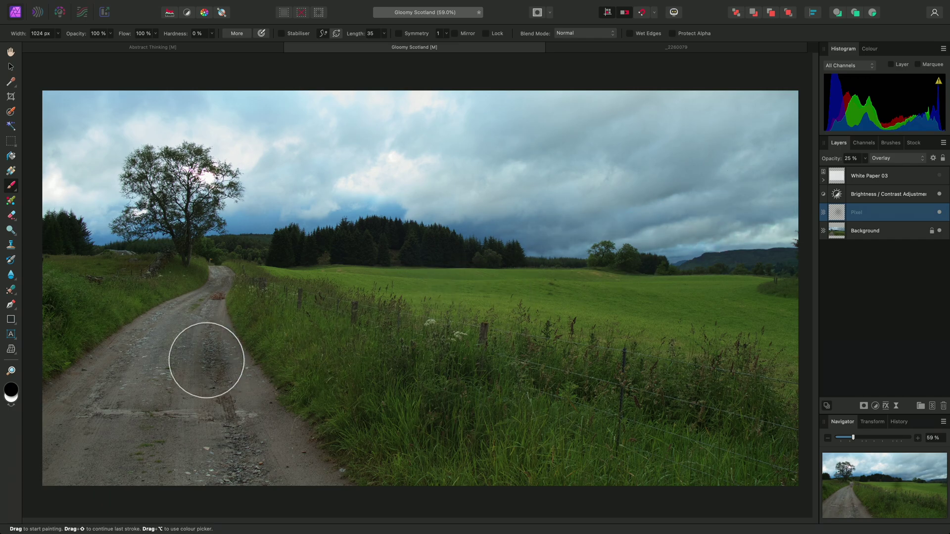
{"action": "left_click", "coordinate": [12, 402]}
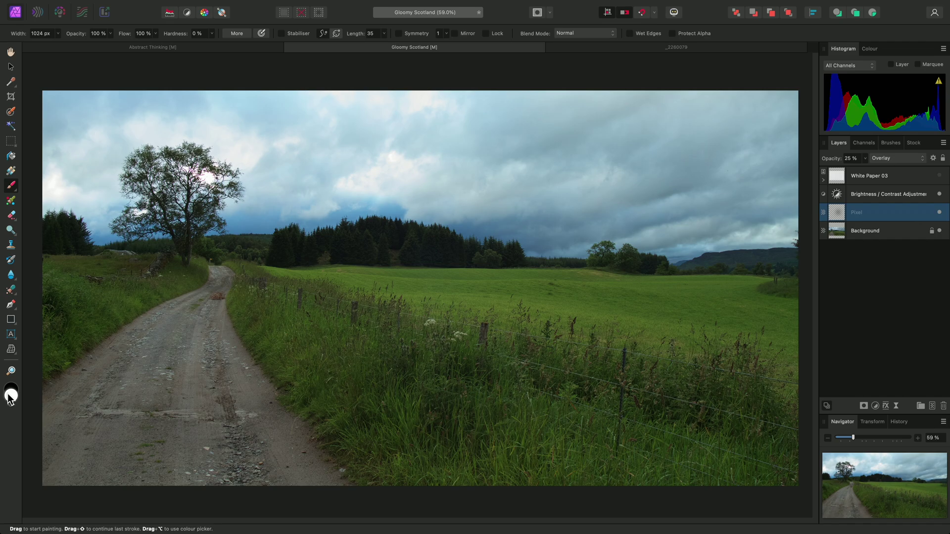
- Paint white over the road and grass, black over the treeline and sky; widen brush to 1791 px
{"action": "mouse_move", "coordinate": [142, 295]}
{"action": "left_mouse_down"}
{"action": "mouse_move", "coordinate": [213, 293]}
{"action": "mouse_move", "coordinate": [294, 306]}
{"action": "mouse_move", "coordinate": [337, 329]}
{"action": "mouse_move", "coordinate": [261, 333]}
{"action": "mouse_move", "coordinate": [246, 354]}
{"action": "mouse_move", "coordinate": [365, 428]}
{"action": "mouse_move", "coordinate": [416, 426]}
{"action": "mouse_move", "coordinate": [319, 359]}
{"action": "mouse_move", "coordinate": [399, 383]}
{"action": "mouse_move", "coordinate": [700, 427]}
{"action": "mouse_move", "coordinate": [691, 461]}
{"action": "mouse_move", "coordinate": [260, 428]}
{"action": "mouse_move", "coordinate": [302, 446]}
{"action": "mouse_move", "coordinate": [144, 440]}
{"action": "mouse_move", "coordinate": [185, 383]}
{"action": "mouse_move", "coordinate": [72, 338]}
{"action": "mouse_move", "coordinate": [55, 316]}
{"action": "mouse_move", "coordinate": [58, 287]}
{"action": "mouse_move", "coordinate": [59, 473]}
{"action": "mouse_move", "coordinate": [520, 461]}
{"action": "mouse_move", "coordinate": [700, 445]}
{"action": "mouse_move", "coordinate": [518, 381]}
{"action": "mouse_move", "coordinate": [322, 335]}
{"action": "mouse_move", "coordinate": [276, 337]}
{"action": "mouse_move", "coordinate": [776, 430]}
{"action": "mouse_move", "coordinate": [689, 443]}
{"action": "left_mouse_up"}
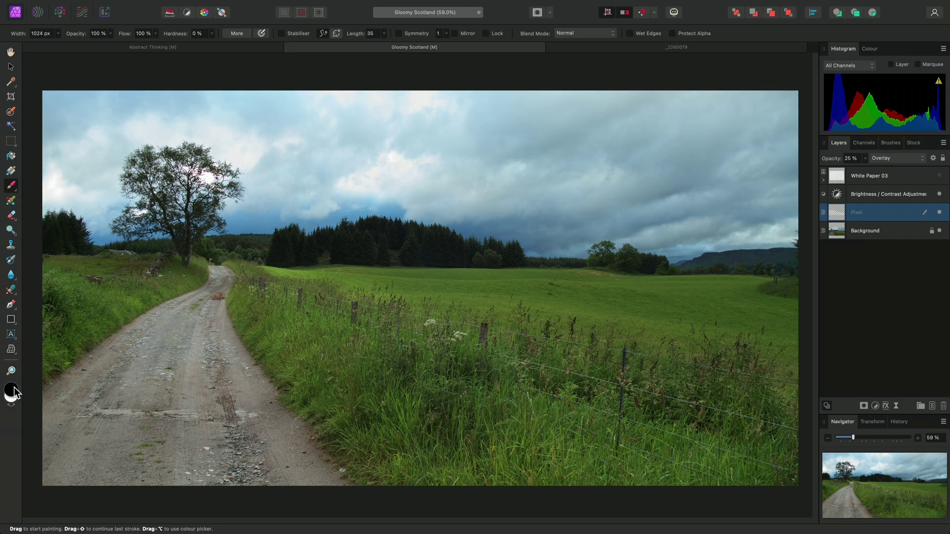
{"action": "key", "text": "x"}
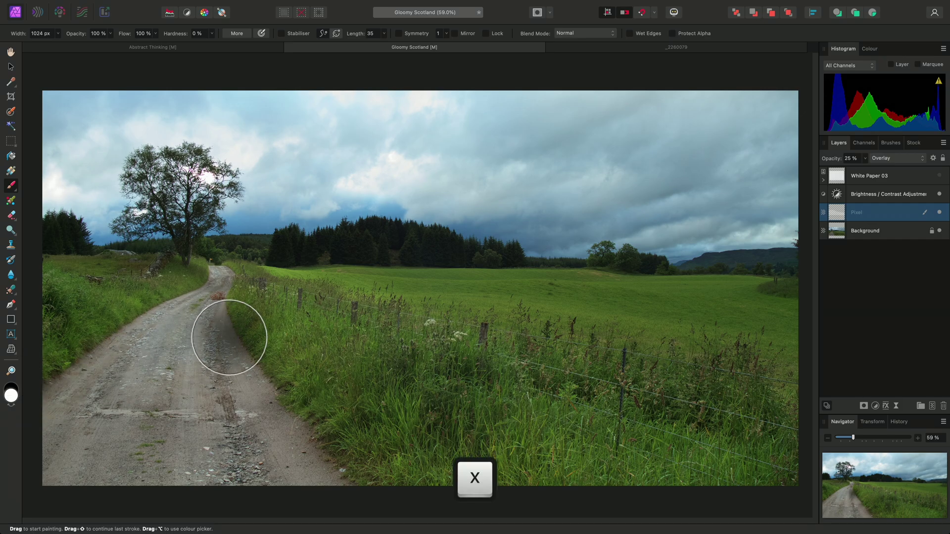
{"action": "left_click", "coordinate": [230, 338]}
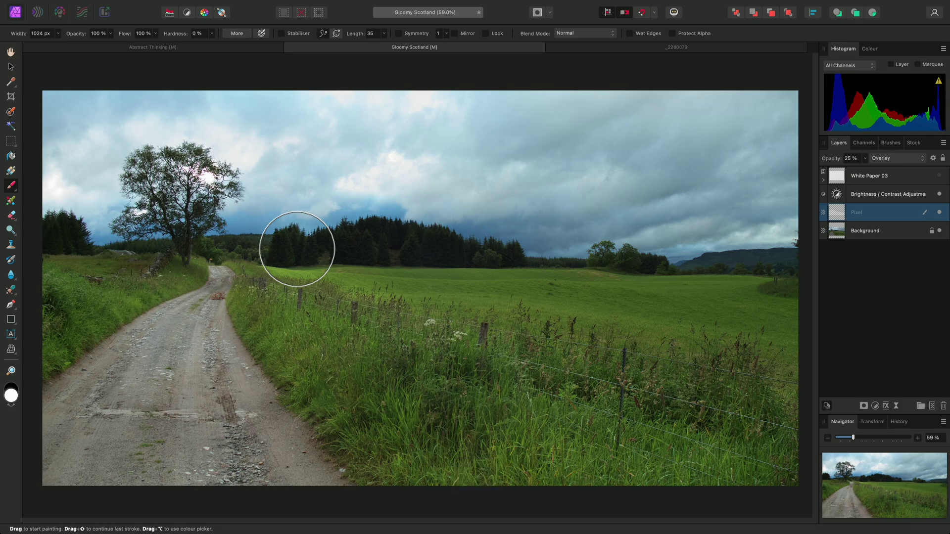
{"action": "key", "text": "x"}
{"action": "left_click_drag", "start_coordinate": [297, 249], "coordinate": [212, 340]}
{"action": "key", "text": "x"}
{"action": "left_click", "coordinate": [206, 339]}
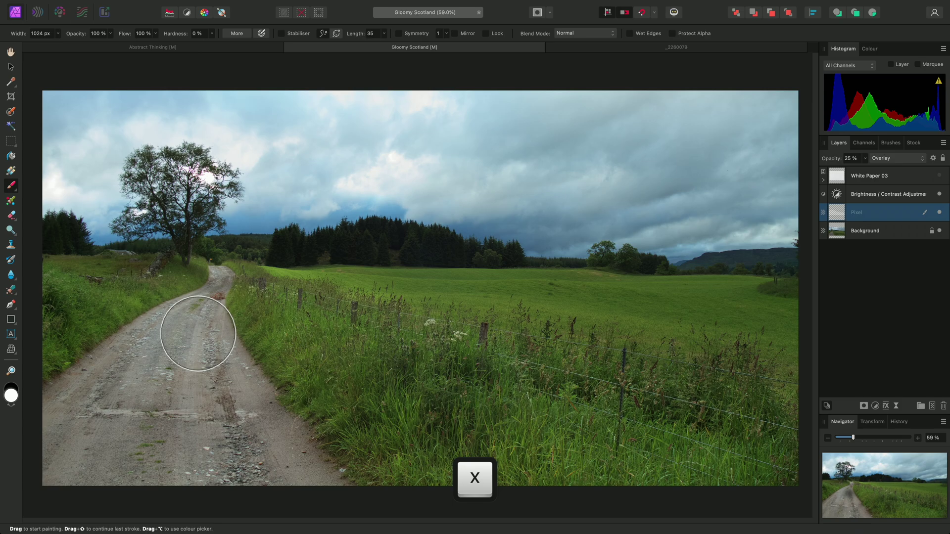
{"action": "key", "text": "x"}
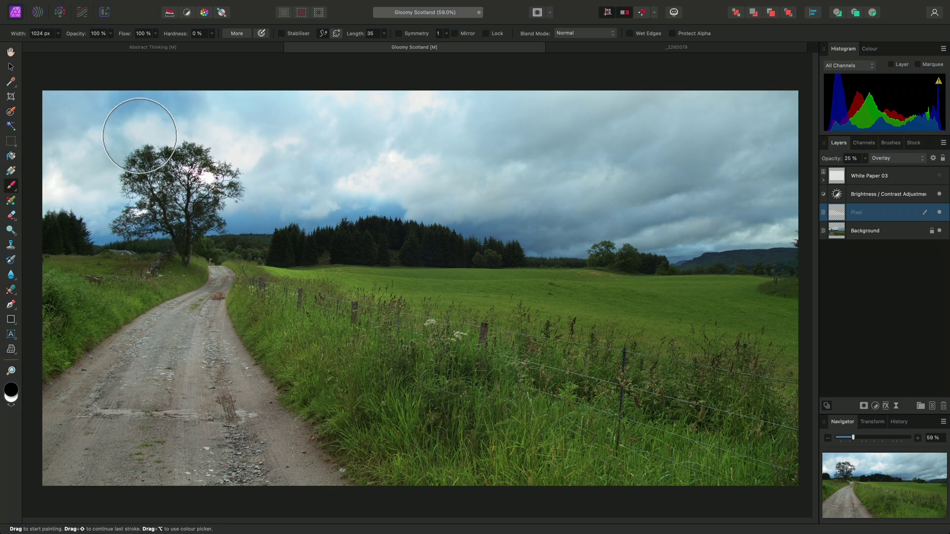
{"action": "mouse_move", "coordinate": [139, 135]}
{"action": "left_mouse_down"}
{"action": "mouse_move", "coordinate": [74, 138]}
{"action": "mouse_move", "coordinate": [128, 177]}
{"action": "mouse_move", "coordinate": [109, 205]}
{"action": "mouse_move", "coordinate": [88, 208]}
{"action": "mouse_move", "coordinate": [165, 145]}
{"action": "mouse_move", "coordinate": [223, 138]}
{"action": "mouse_move", "coordinate": [257, 139]}
{"action": "mouse_move", "coordinate": [236, 181]}
{"action": "mouse_move", "coordinate": [226, 174]}
{"action": "mouse_move", "coordinate": [296, 181]}
{"action": "mouse_move", "coordinate": [307, 146]}
{"action": "mouse_move", "coordinate": [328, 131]}
{"action": "mouse_move", "coordinate": [415, 134]}
{"action": "mouse_move", "coordinate": [394, 179]}
{"action": "mouse_move", "coordinate": [640, 201]}
{"action": "mouse_move", "coordinate": [799, 192]}
{"action": "mouse_move", "coordinate": [751, 138]}
{"action": "mouse_move", "coordinate": [702, 126]}
{"action": "mouse_move", "coordinate": [424, 123]}
{"action": "mouse_move", "coordinate": [349, 139]}
{"action": "left_mouse_up"}
{"action": "key", "text": "bracketright"}
{"action": "key", "text": "bracketright"}
{"action": "key", "text": "bracketright"}
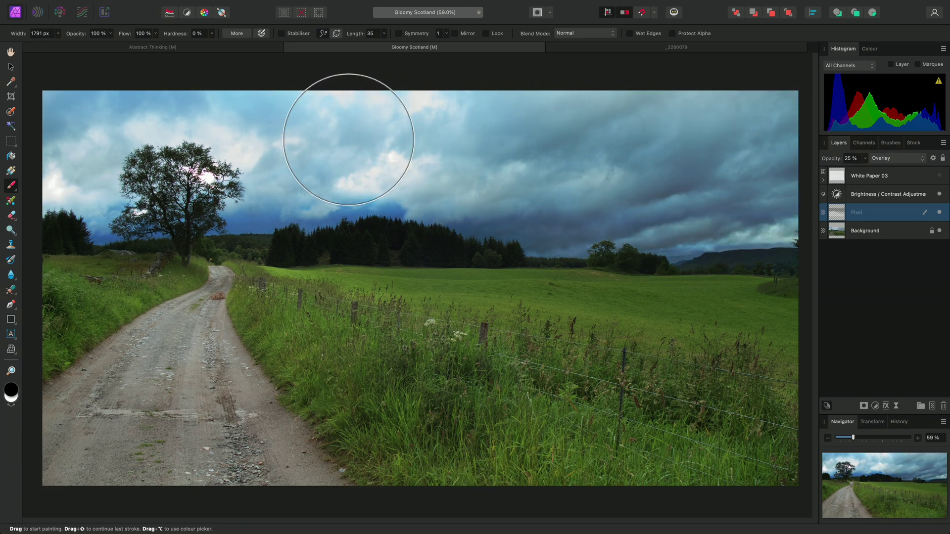
{"action": "key", "text": "x"}
{"action": "key", "text": "h"}
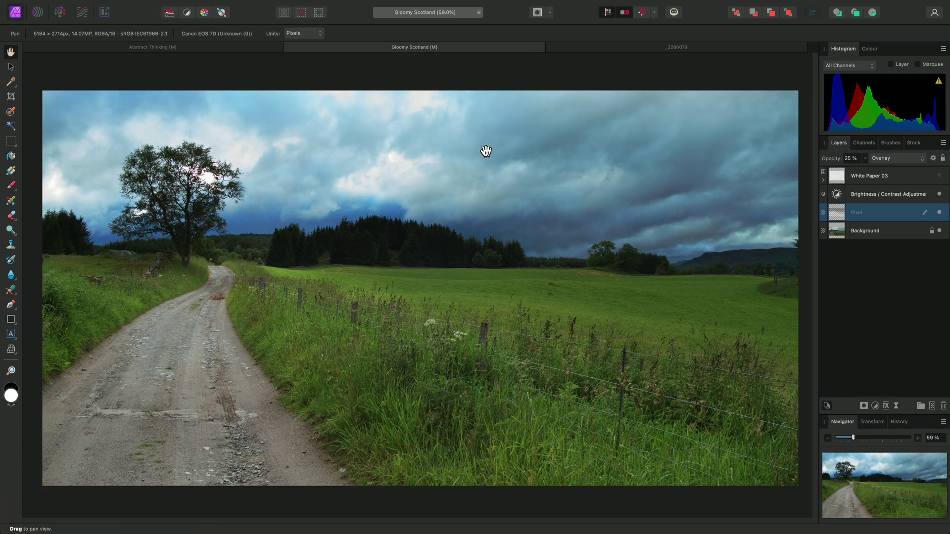
{"action": "left_click", "coordinate": [940, 213]}
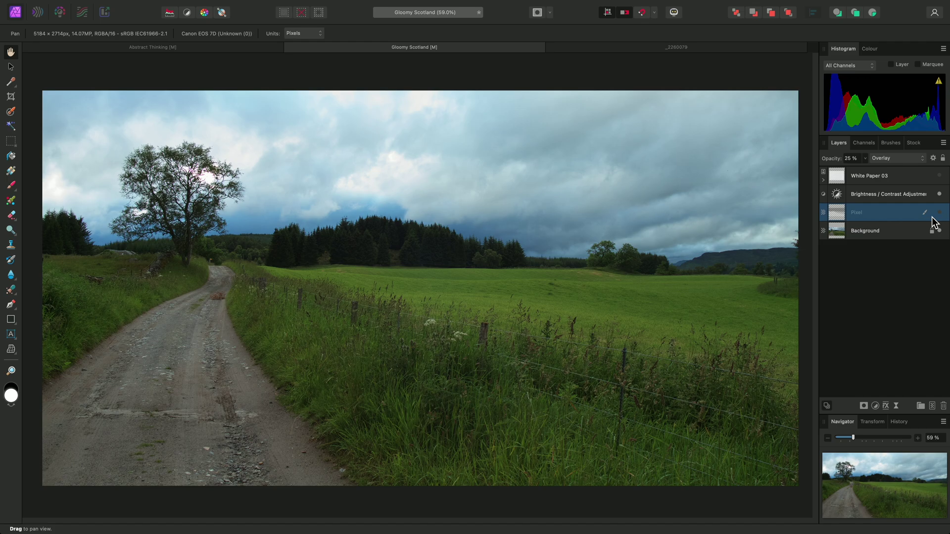
{"action": "left_click", "coordinate": [940, 213]}
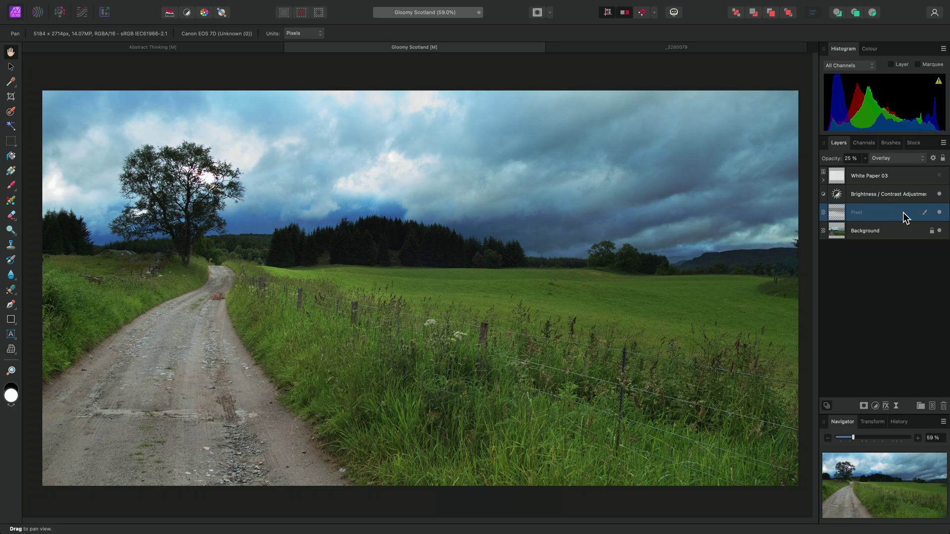
- Turn on the White Paper 03 layer and add a layer mask to it
{"action": "left_click", "coordinate": [897, 175]}
{"action": "left_click", "coordinate": [939, 176]}
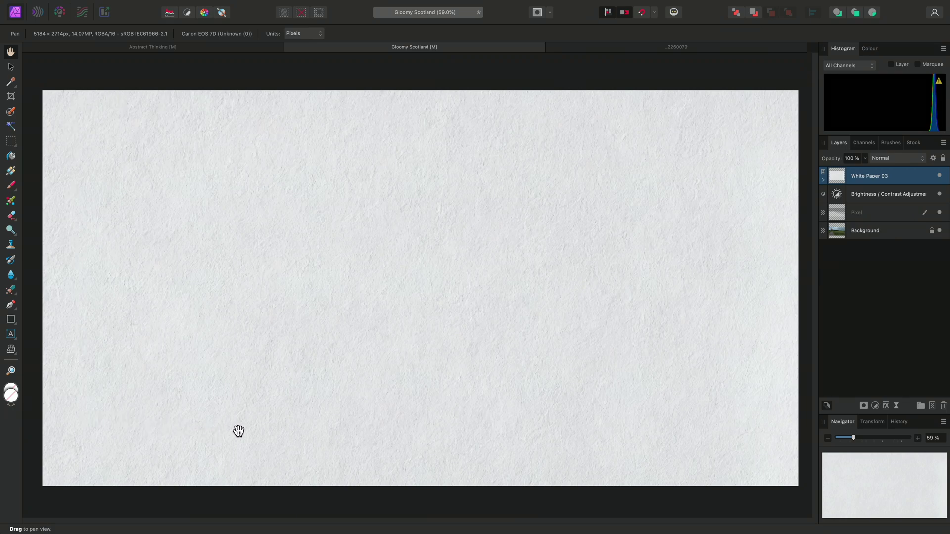
{"action": "left_click", "coordinate": [866, 407], "text": "alt"}
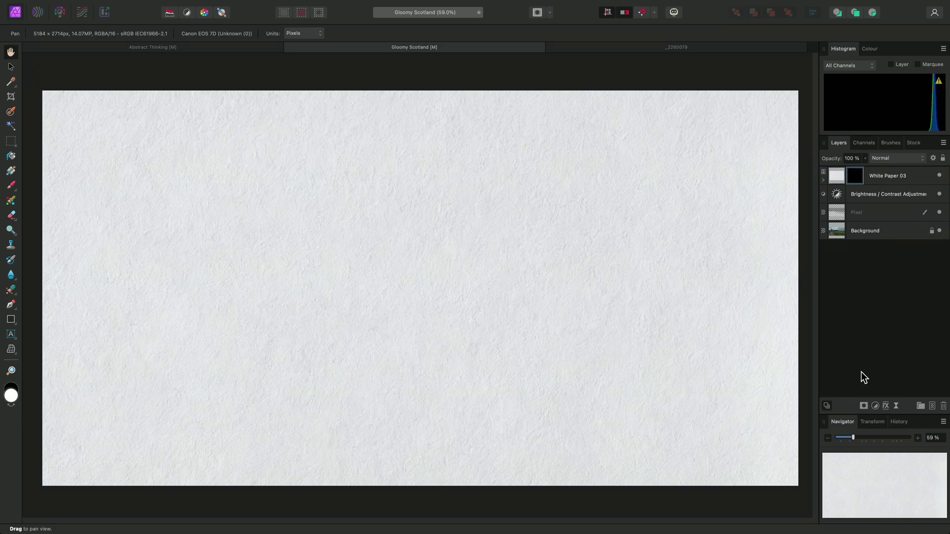
- Paint the paper mask with an enlarged Textures grunge brush to reveal the landscape inside ragged edges
{"action": "key", "text": "b"}
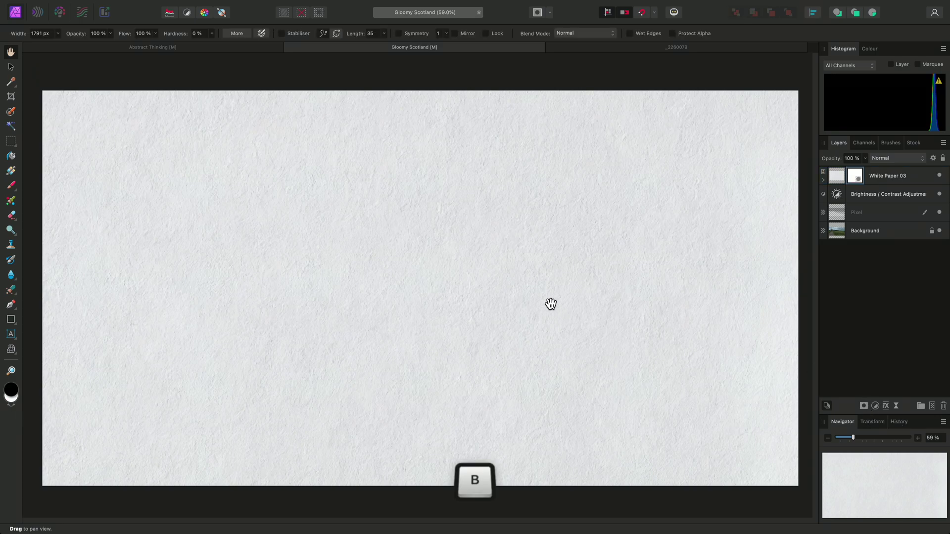
{"action": "mouse_move", "coordinate": [551, 304]}
{"action": "left_mouse_down"}
{"action": "mouse_move", "coordinate": [677, 265]}
{"action": "mouse_move", "coordinate": [865, 160]}
{"action": "left_mouse_up"}
{"action": "left_click", "coordinate": [889, 144]}
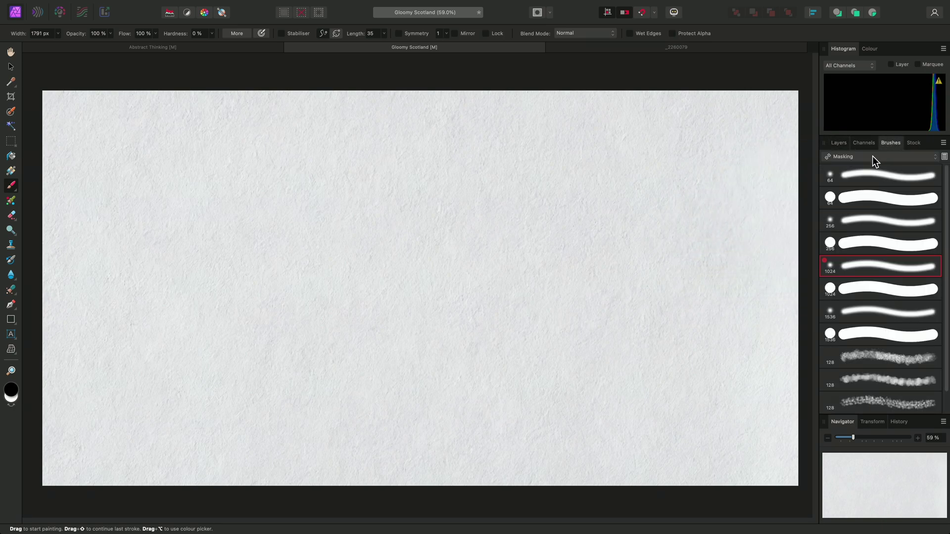
{"action": "left_click", "coordinate": [872, 156]}
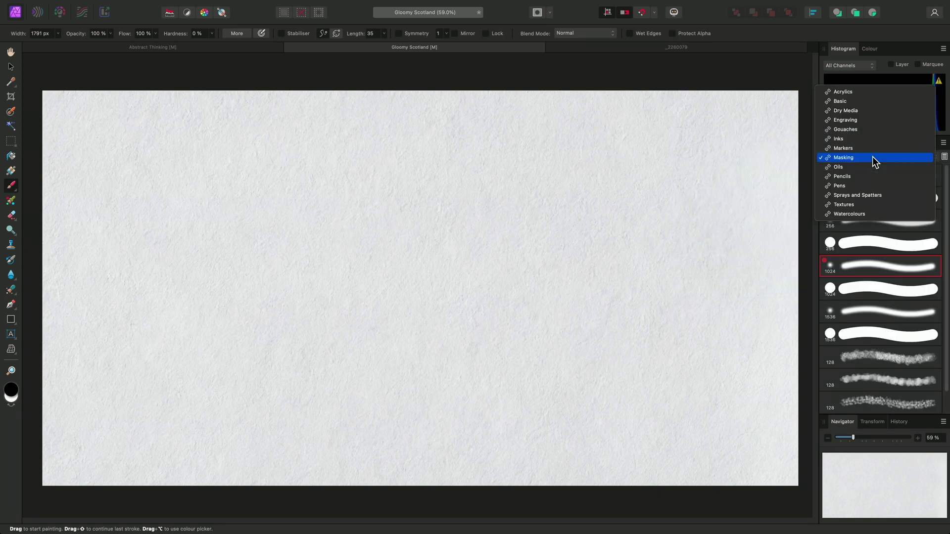
{"action": "left_click", "coordinate": [868, 204]}
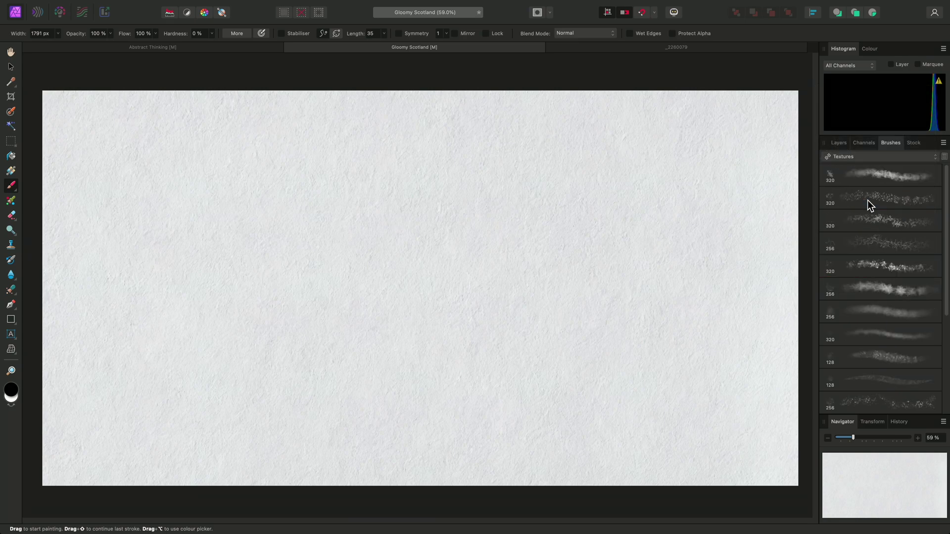
{"action": "left_click", "coordinate": [862, 179]}
{"action": "mouse_move", "coordinate": [433, 282]}
{"action": "left_mouse_down"}
{"action": "mouse_move", "coordinate": [468, 269]}
{"action": "mouse_move", "coordinate": [427, 273]}
{"action": "mouse_move", "coordinate": [446, 280]}
{"action": "mouse_move", "coordinate": [469, 268]}
{"action": "mouse_move", "coordinate": [404, 262]}
{"action": "mouse_move", "coordinate": [406, 277]}
{"action": "mouse_move", "coordinate": [457, 273]}
{"action": "mouse_move", "coordinate": [454, 255]}
{"action": "mouse_move", "coordinate": [416, 261]}
{"action": "mouse_move", "coordinate": [412, 273]}
{"action": "mouse_move", "coordinate": [443, 286]}
{"action": "mouse_move", "coordinate": [575, 250]}
{"action": "mouse_move", "coordinate": [439, 263]}
{"action": "mouse_move", "coordinate": [515, 255]}
{"action": "mouse_move", "coordinate": [434, 249]}
{"action": "mouse_move", "coordinate": [538, 228]}
{"action": "mouse_move", "coordinate": [490, 218]}
{"action": "mouse_move", "coordinate": [191, 216]}
{"action": "mouse_move", "coordinate": [185, 209]}
{"action": "mouse_move", "coordinate": [234, 203]}
{"action": "mouse_move", "coordinate": [182, 195]}
{"action": "mouse_move", "coordinate": [156, 266]}
{"action": "mouse_move", "coordinate": [165, 339]}
{"action": "mouse_move", "coordinate": [187, 383]}
{"action": "mouse_move", "coordinate": [641, 378]}
{"action": "mouse_move", "coordinate": [691, 358]}
{"action": "mouse_move", "coordinate": [700, 208]}
{"action": "mouse_move", "coordinate": [595, 189]}
{"action": "mouse_move", "coordinate": [693, 234]}
{"action": "mouse_move", "coordinate": [525, 322]}
{"action": "mouse_move", "coordinate": [692, 290]}
{"action": "mouse_move", "coordinate": [623, 360]}
{"action": "mouse_move", "coordinate": [477, 402]}
{"action": "mouse_move", "coordinate": [362, 386]}
{"action": "mouse_move", "coordinate": [334, 365]}
{"action": "mouse_move", "coordinate": [234, 338]}
{"action": "mouse_move", "coordinate": [199, 313]}
{"action": "mouse_move", "coordinate": [391, 243]}
{"action": "mouse_move", "coordinate": [441, 255]}
{"action": "mouse_move", "coordinate": [222, 314]}
{"action": "mouse_move", "coordinate": [244, 381]}
{"action": "mouse_move", "coordinate": [154, 357]}
{"action": "mouse_move", "coordinate": [138, 250]}
{"action": "mouse_move", "coordinate": [147, 190]}
{"action": "mouse_move", "coordinate": [281, 169]}
{"action": "mouse_move", "coordinate": [673, 192]}
{"action": "mouse_move", "coordinate": [707, 369]}
{"action": "mouse_move", "coordinate": [689, 398]}
{"action": "mouse_move", "coordinate": [603, 371]}
{"action": "mouse_move", "coordinate": [582, 353]}
{"action": "left_mouse_up"}
{"action": "key", "text": "bracketright"}
{"action": "key", "text": "bracketright"}
{"action": "key", "text": "bracketright"}
{"action": "key", "text": "bracketright"}
{"action": "key", "text": "bracketright"}
{"action": "key", "text": "bracketright"}
{"action": "key", "text": "bracketright"}
{"action": "key", "text": "bracketright"}
{"action": "key", "text": "bracketright"}
{"action": "key", "text": "bracketright"}
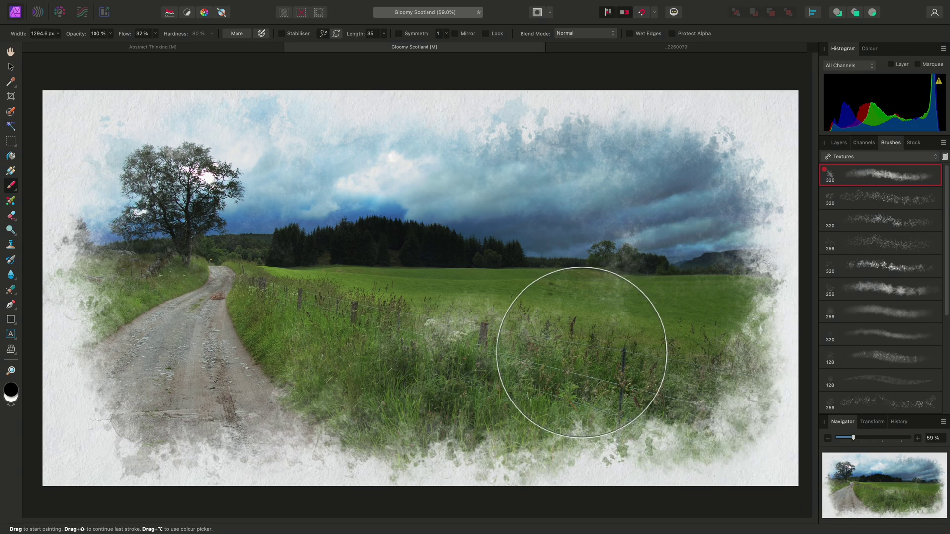
- Paint over pale patches in the isolated White Paper 03 mask, then open the _2260079 document
{"action": "left_click", "coordinate": [839, 143]}
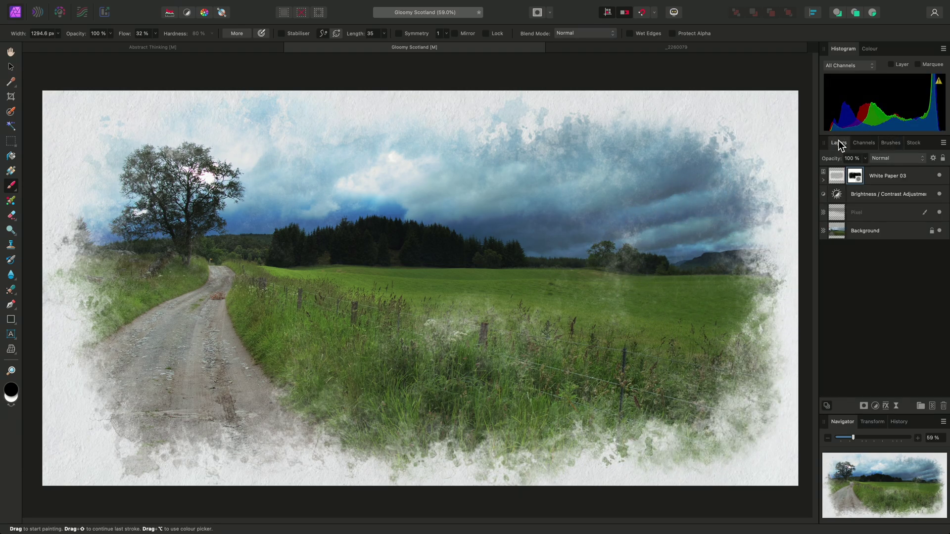
{"action": "left_click", "coordinate": [856, 179], "text": "alt"}
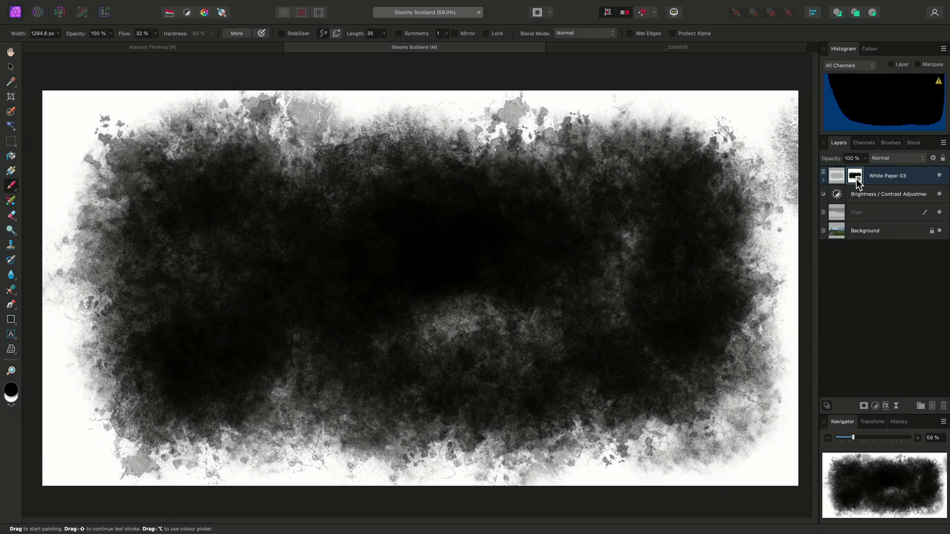
{"action": "mouse_move", "coordinate": [556, 293]}
{"action": "left_mouse_down"}
{"action": "mouse_move", "coordinate": [435, 335]}
{"action": "mouse_move", "coordinate": [314, 339]}
{"action": "mouse_move", "coordinate": [295, 362]}
{"action": "mouse_move", "coordinate": [348, 364]}
{"action": "mouse_move", "coordinate": [338, 278]}
{"action": "mouse_move", "coordinate": [293, 232]}
{"action": "mouse_move", "coordinate": [525, 317]}
{"action": "mouse_move", "coordinate": [601, 312]}
{"action": "left_mouse_up"}
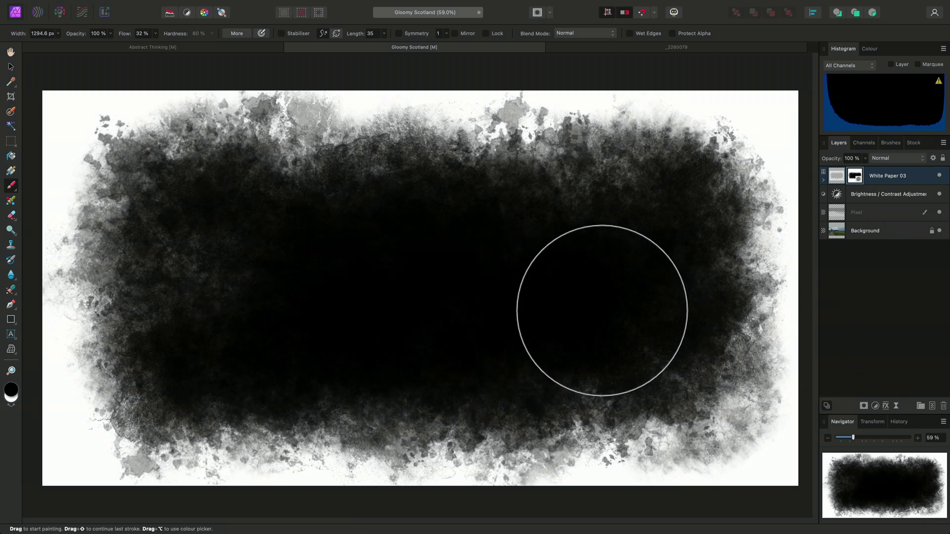
{"action": "left_click", "coordinate": [855, 174], "text": "alt"}
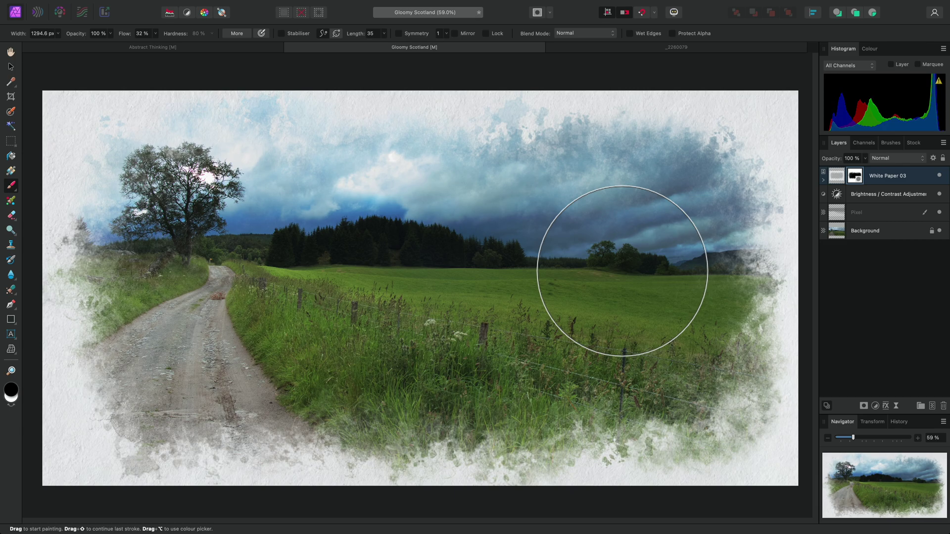
{"action": "left_click", "coordinate": [683, 46]}
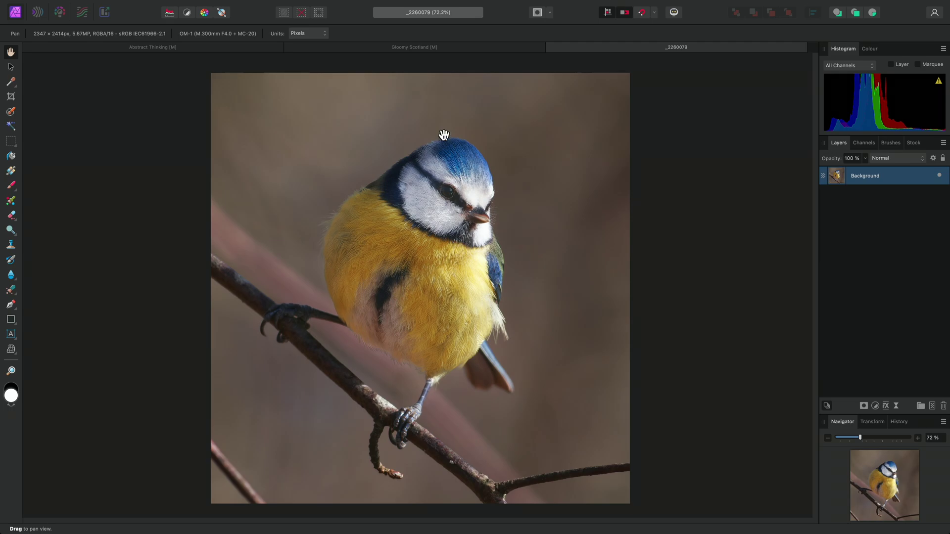
- Add an HSL Shift adjustment layer with Saturation Shift at -73% over the blue tit photo
{"action": "left_click", "coordinate": [201, 5]}
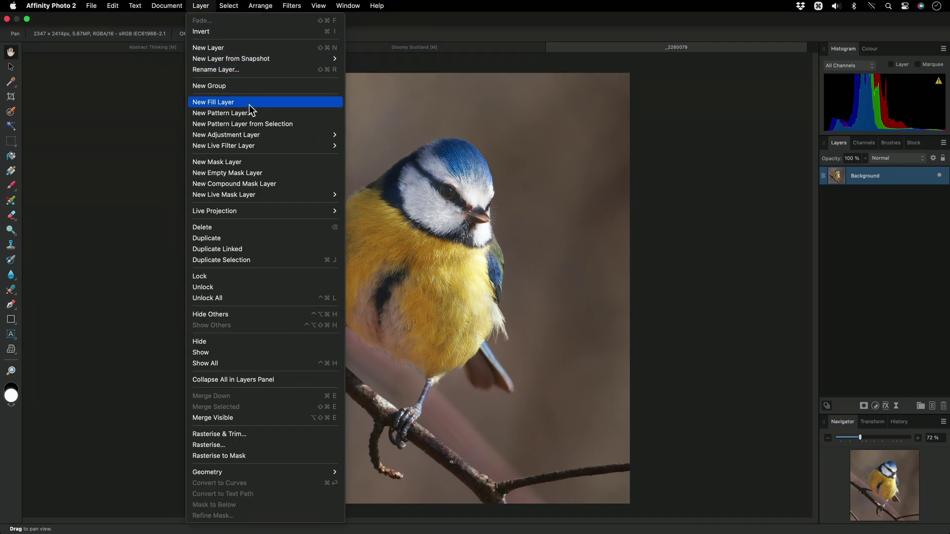
{"action": "mouse_move", "coordinate": [263, 140]}
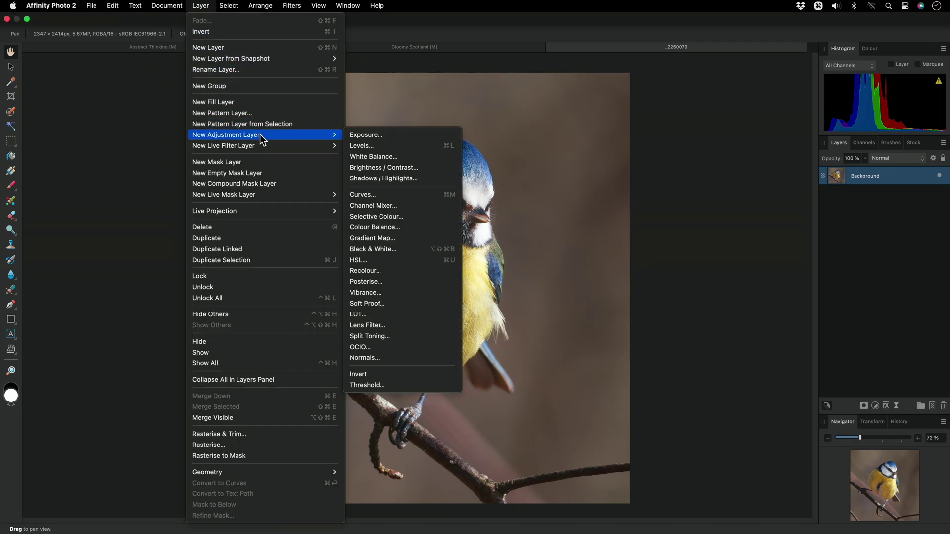
{"action": "left_click", "coordinate": [400, 263]}
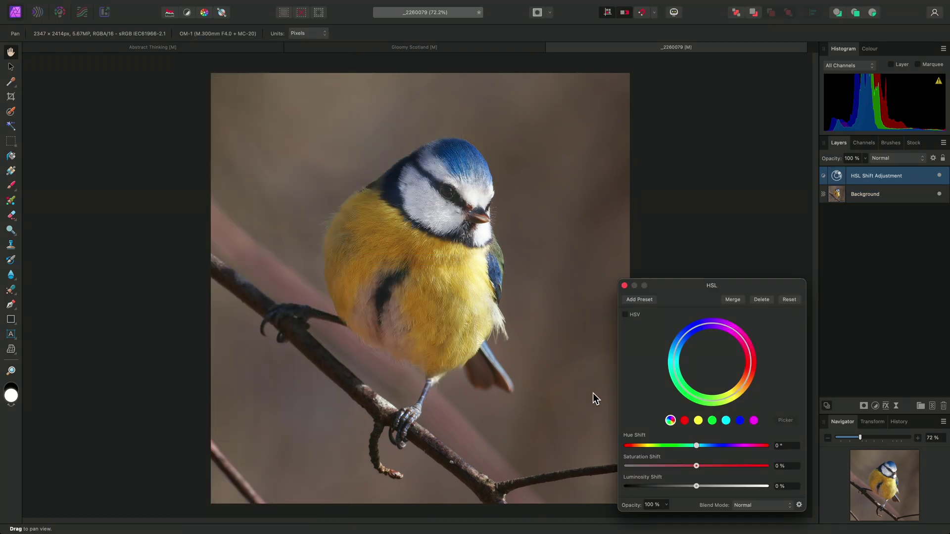
{"action": "left_click_drag", "start_coordinate": [695, 465], "coordinate": [646, 465]}
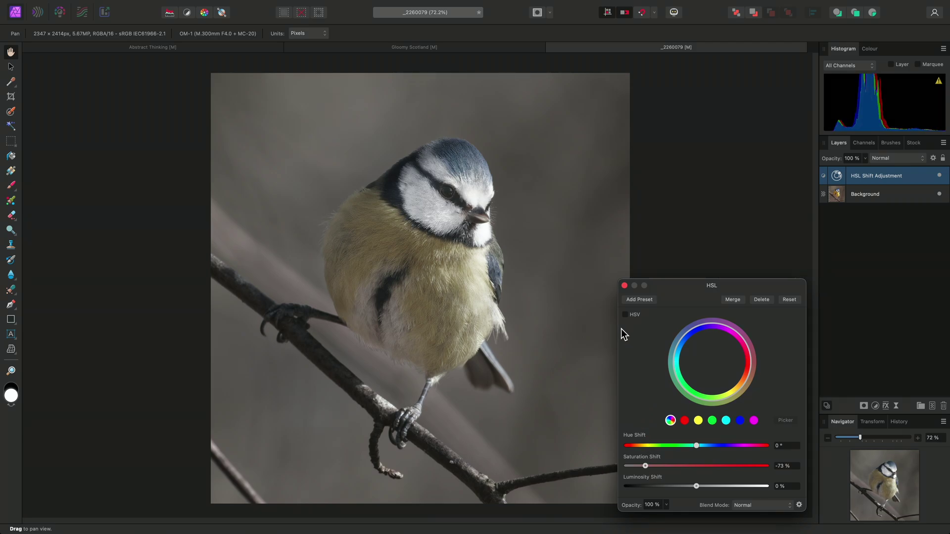
{"action": "left_click", "coordinate": [625, 286]}
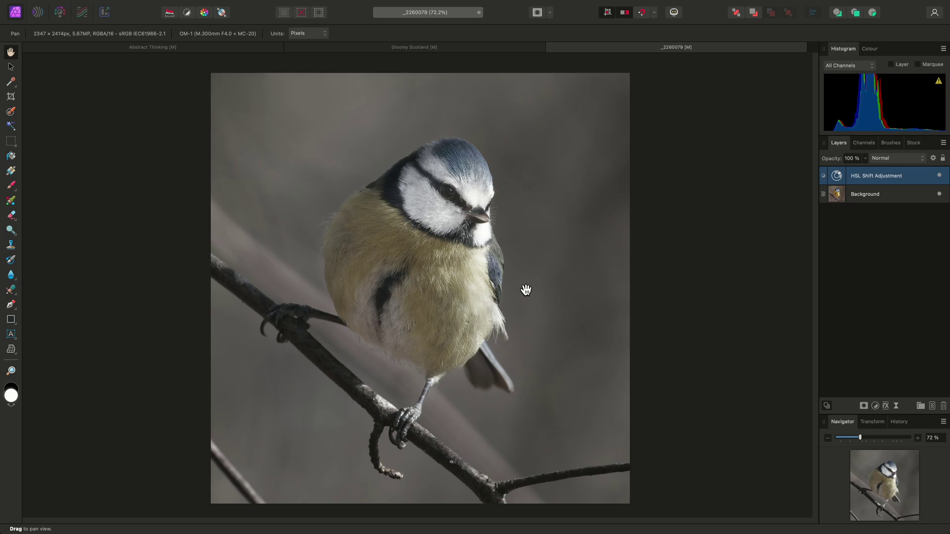
{"action": "key", "text": "b"}
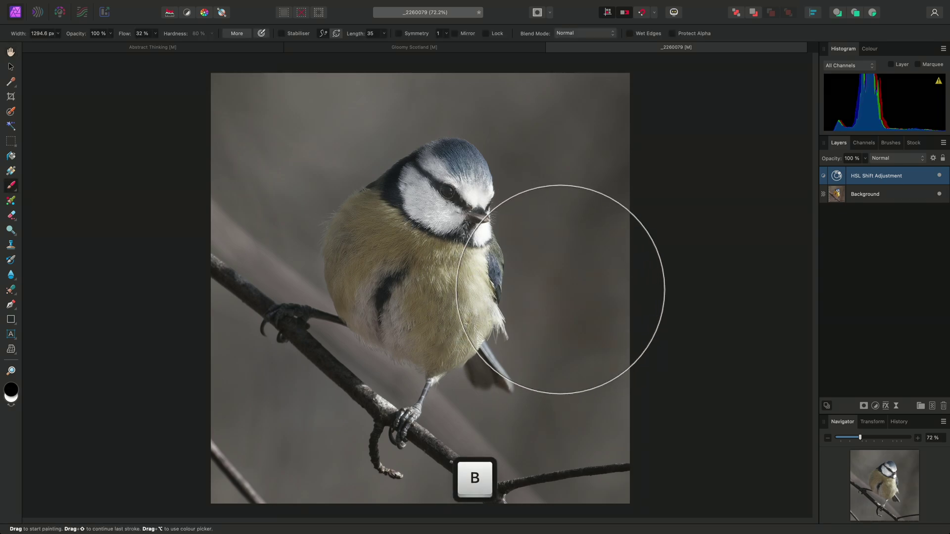
- Paint black on the HSL layer with the 1024 px soft Masking brush, restoring the chest's yellow
{"action": "mouse_move", "coordinate": [547, 287]}
{"action": "left_mouse_down"}
{"action": "mouse_move", "coordinate": [448, 262]}
{"action": "mouse_move", "coordinate": [453, 240]}
{"action": "mouse_move", "coordinate": [388, 253]}
{"action": "mouse_move", "coordinate": [388, 291]}
{"action": "mouse_move", "coordinate": [461, 271]}
{"action": "mouse_move", "coordinate": [423, 246]}
{"action": "mouse_move", "coordinate": [430, 279]}
{"action": "mouse_move", "coordinate": [476, 256]}
{"action": "left_mouse_up"}
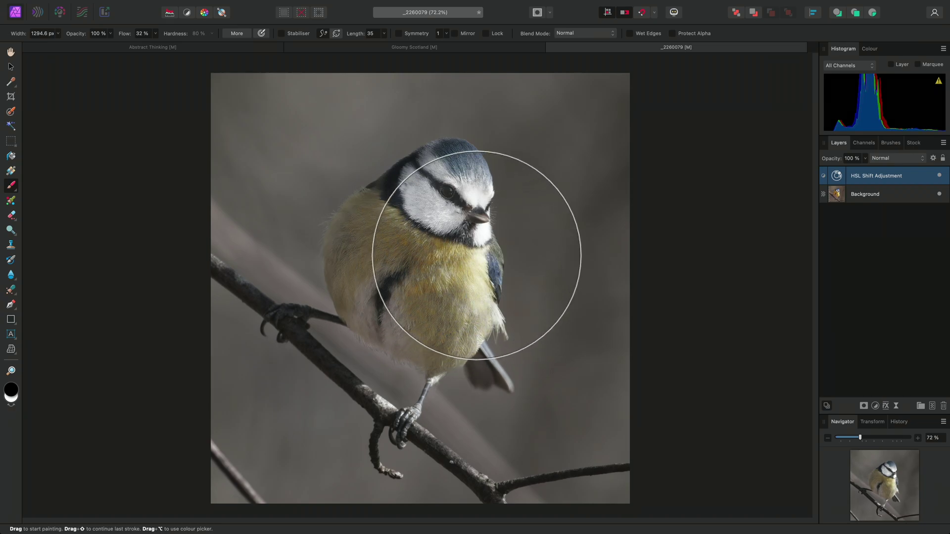
{"action": "left_click", "coordinate": [891, 142]}
{"action": "left_click", "coordinate": [875, 155]}
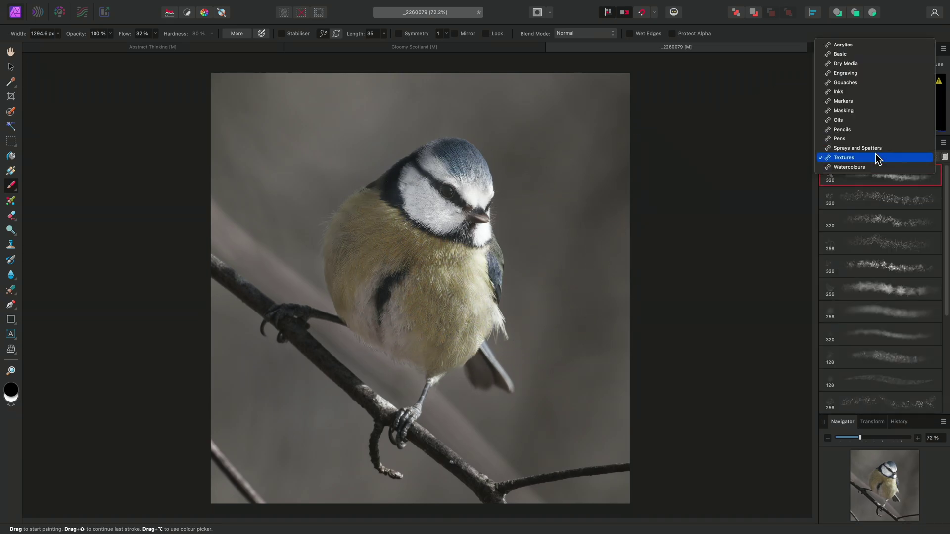
{"action": "left_click", "coordinate": [857, 112]}
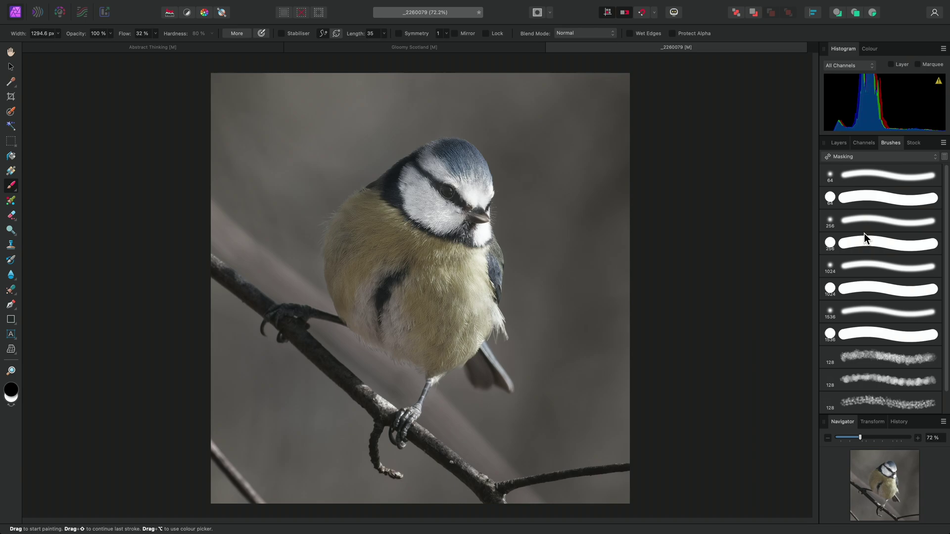
{"action": "left_click", "coordinate": [869, 272]}
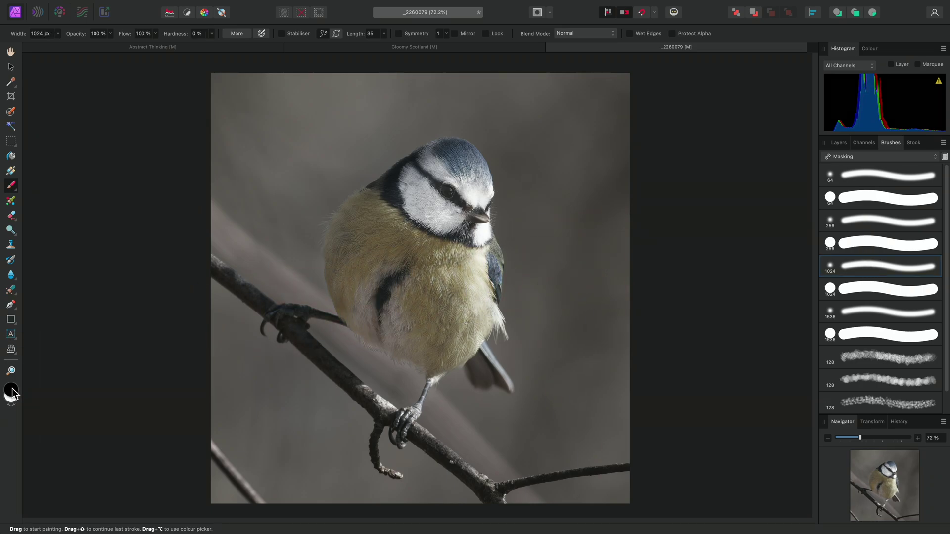
{"action": "mouse_move", "coordinate": [371, 255]}
{"action": "left_mouse_down"}
{"action": "mouse_move", "coordinate": [405, 255]}
{"action": "mouse_move", "coordinate": [393, 274]}
{"action": "mouse_move", "coordinate": [401, 294]}
{"action": "mouse_move", "coordinate": [420, 296]}
{"action": "mouse_move", "coordinate": [433, 277]}
{"action": "mouse_move", "coordinate": [443, 196]}
{"action": "mouse_move", "coordinate": [383, 249]}
{"action": "mouse_move", "coordinate": [385, 274]}
{"action": "mouse_move", "coordinate": [402, 297]}
{"action": "mouse_move", "coordinate": [444, 309]}
{"action": "mouse_move", "coordinate": [457, 270]}
{"action": "left_mouse_up"}
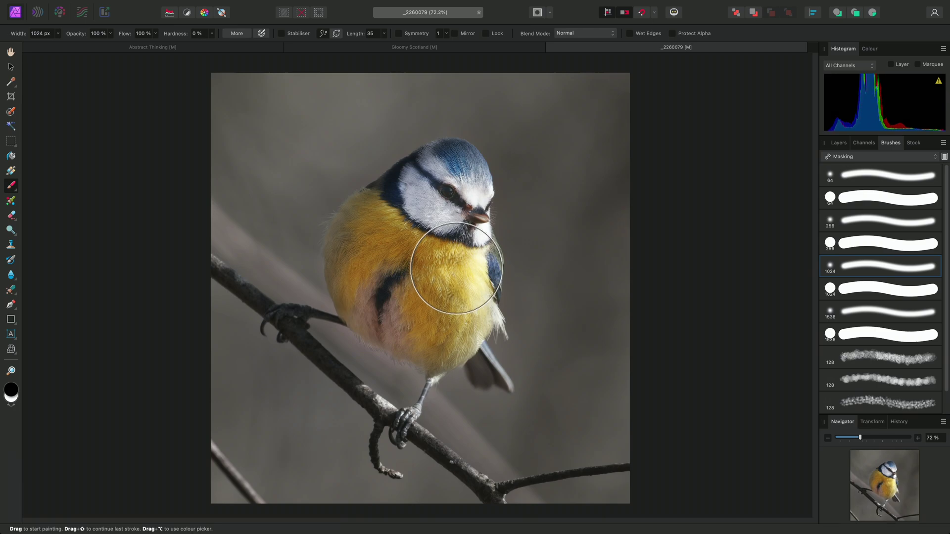
- Shrink the brush to about 386 px
{"action": "scroll", "coordinate": [337, 232], "scroll_direction": "up", "scroll_amount": 5}
{"action": "key", "text": "bracketleft"}
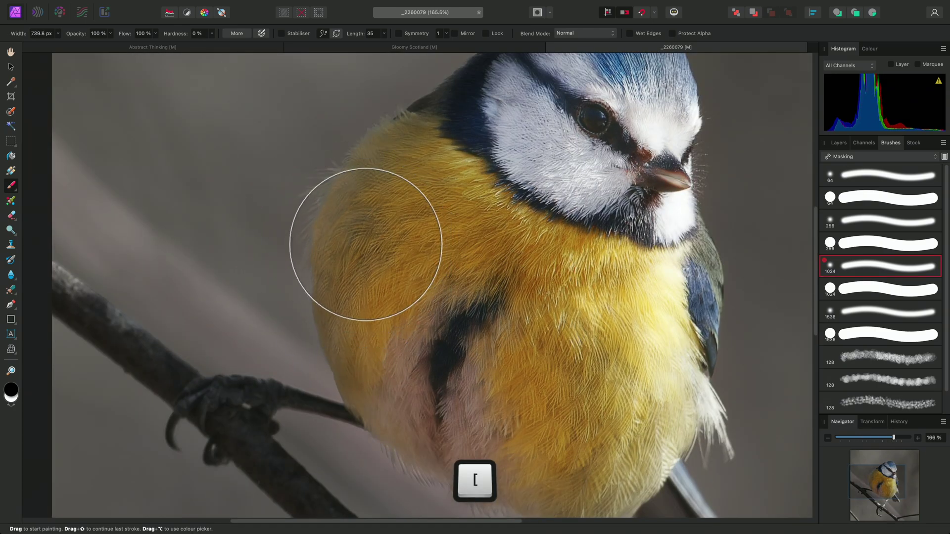
{"action": "key", "text": "bracketleft"}
{"action": "key", "text": "bracketleft"}
{"action": "key", "text": "bracketleft"}
{"action": "key", "text": "bracketleft"}
{"action": "key", "text": "bracketleft"}
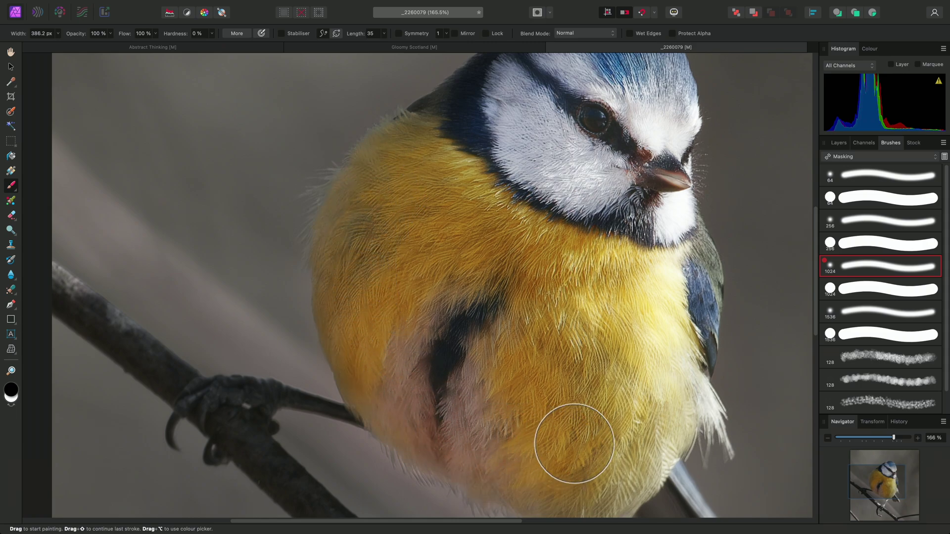
- Centre the bird, show the Layers panel, and fit the whole photo in the window
{"action": "key", "text": "h"}
{"action": "scroll", "coordinate": [535, 298], "scroll_direction": "down", "scroll_amount": 5}
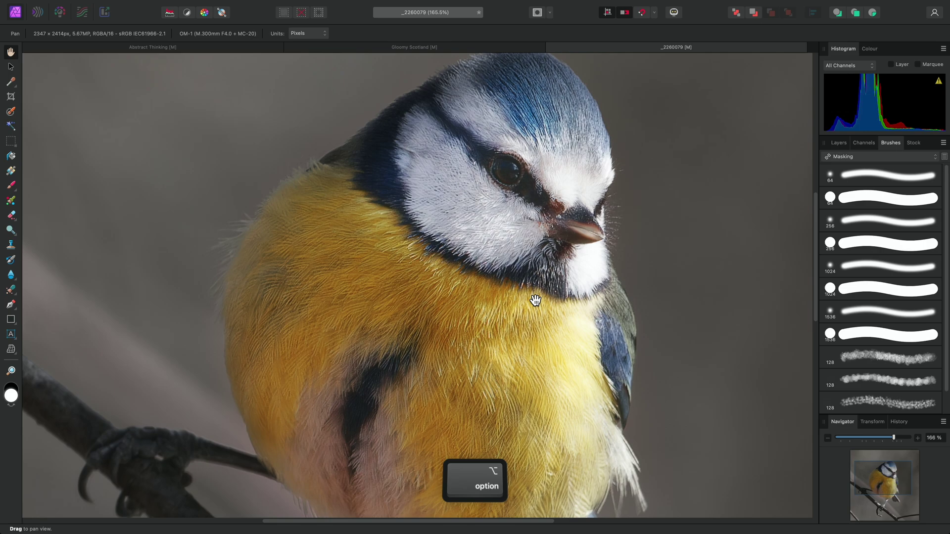
{"action": "left_click_drag", "start_coordinate": [536, 302], "coordinate": [536, 272]}
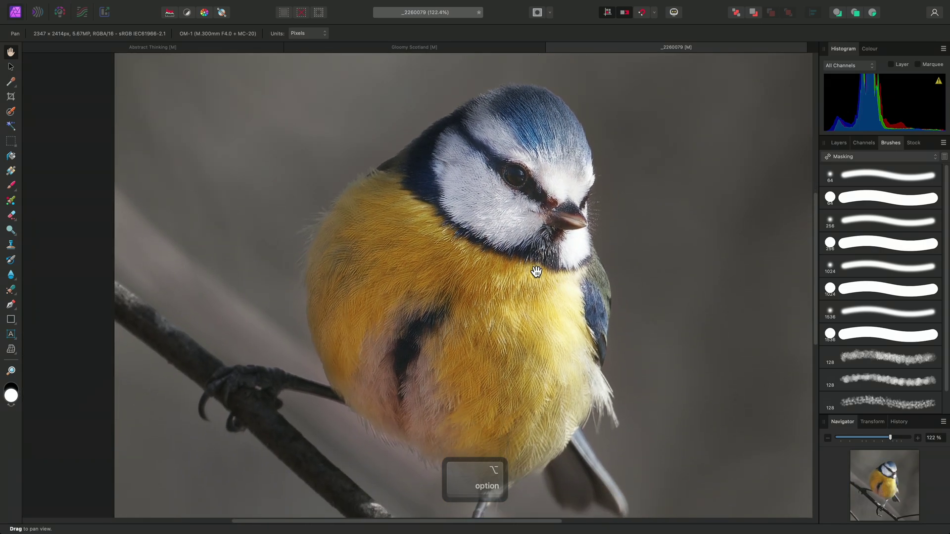
{"action": "left_click", "coordinate": [835, 142]}
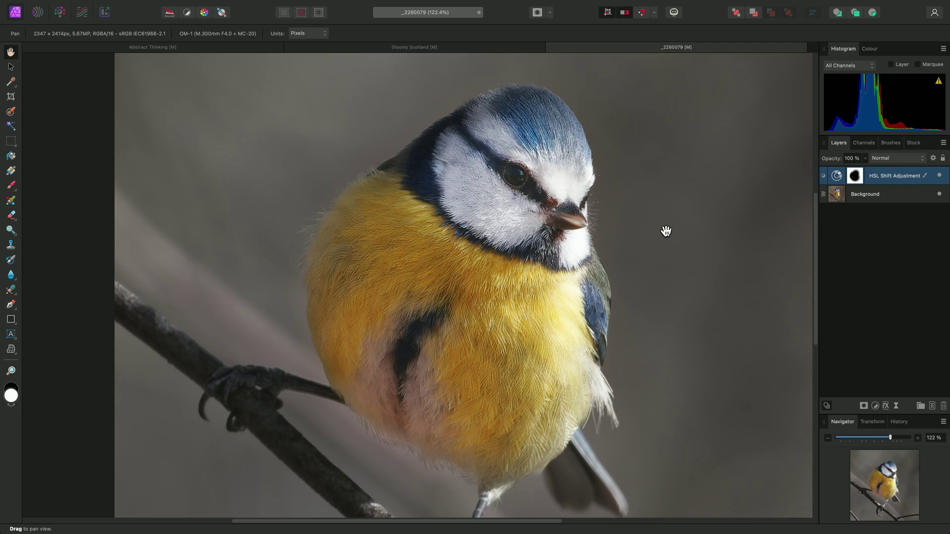
{"action": "key", "text": "super+0"}
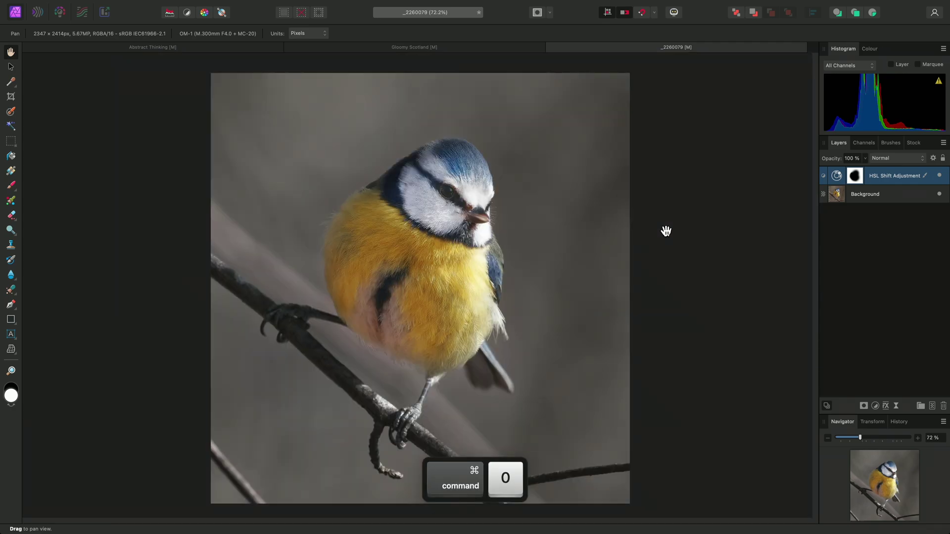